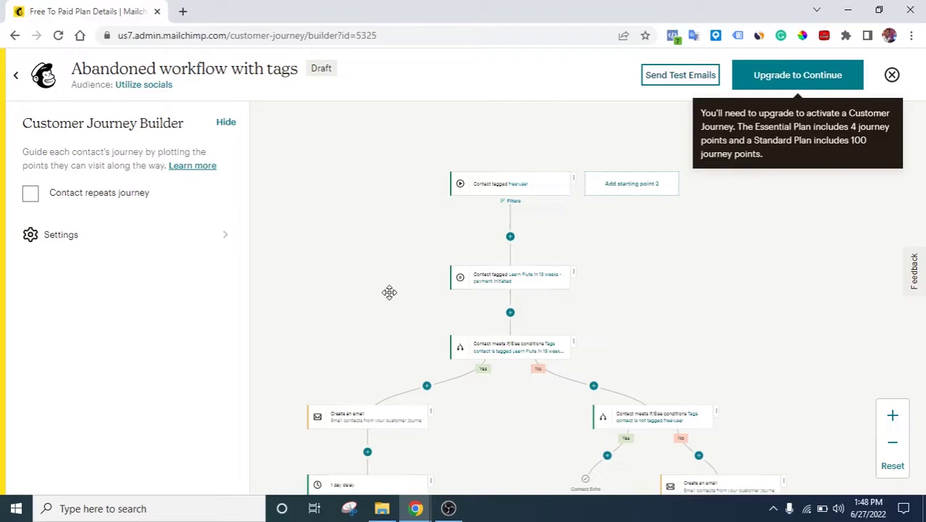
Step: Examine the "Abandoned workflow with tags" journey map from its starting point through both conditional branches to the contact exits
scroll(389, 292, "down", 3)
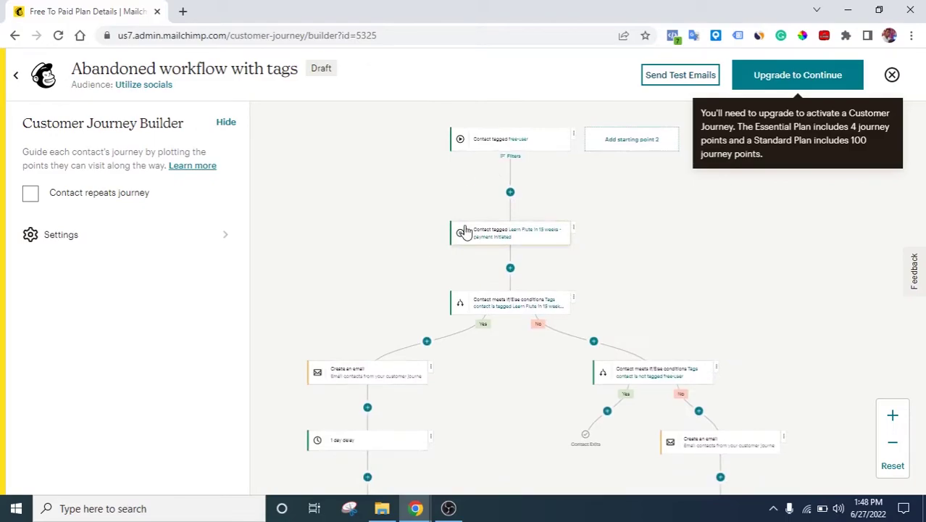
scroll(385, 248, "down", 5)
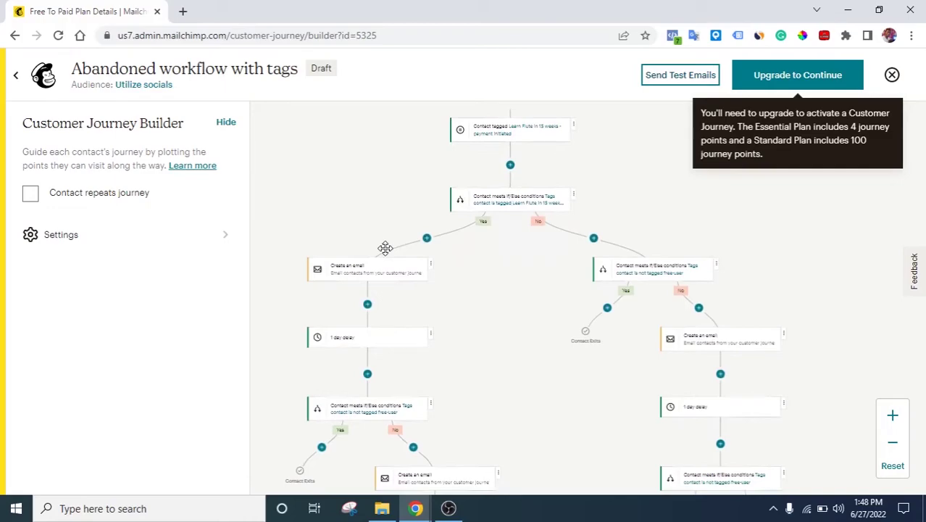
scroll(384, 248, "down", 3)
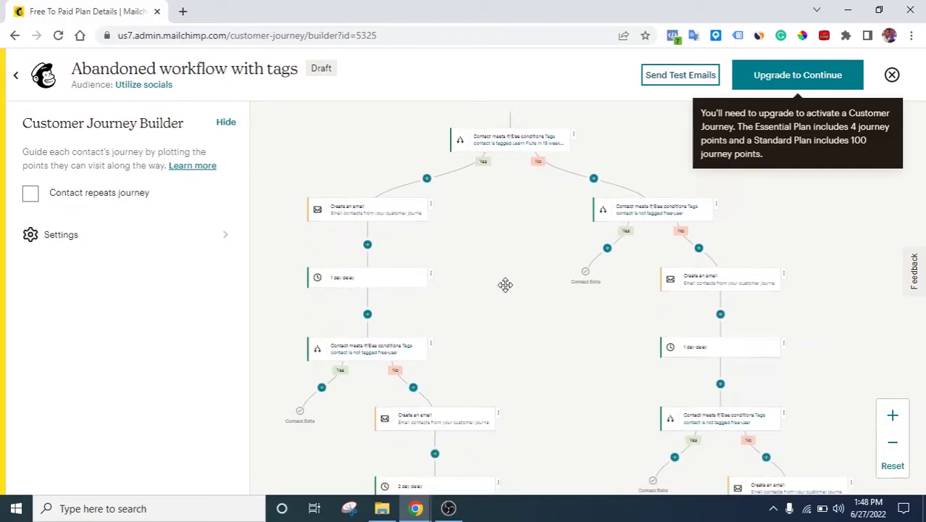
scroll(505, 284, "up", 1)
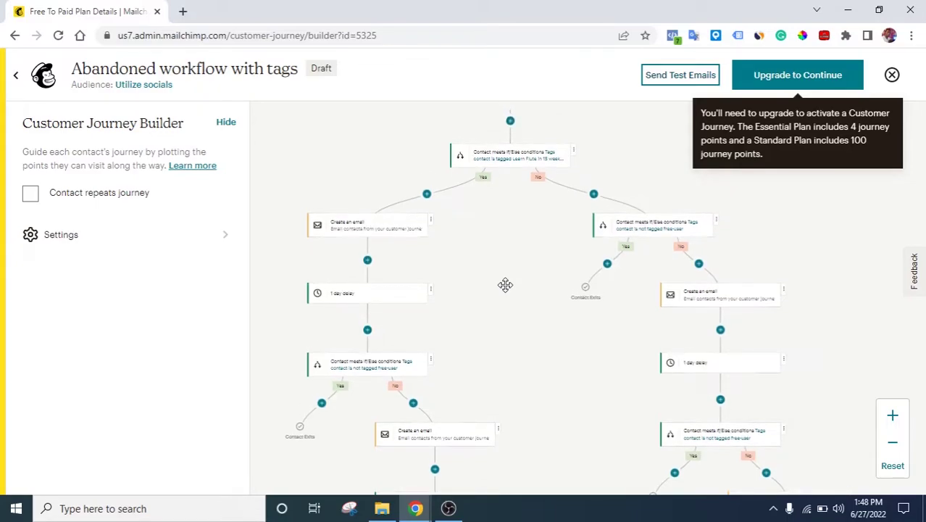
scroll(505, 285, "up", 1)
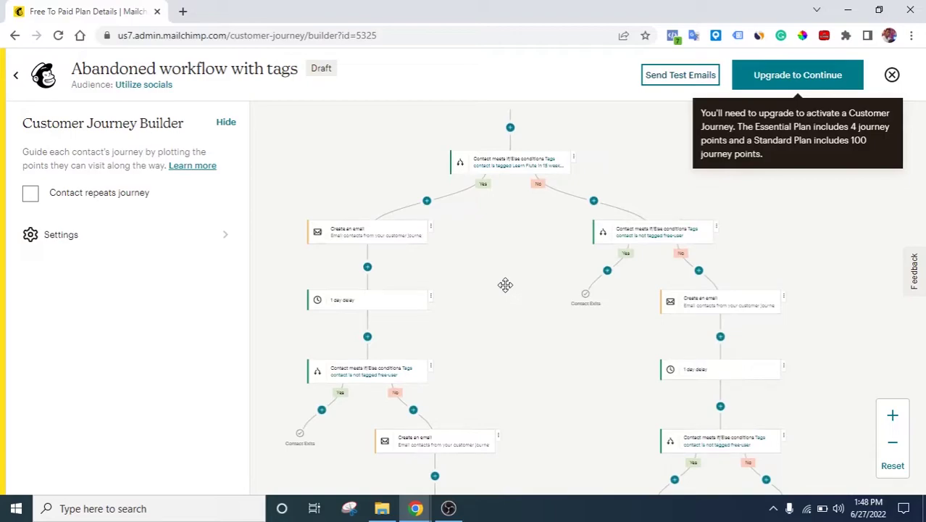
scroll(505, 285, "up", 1)
scroll(505, 285, "down", 5)
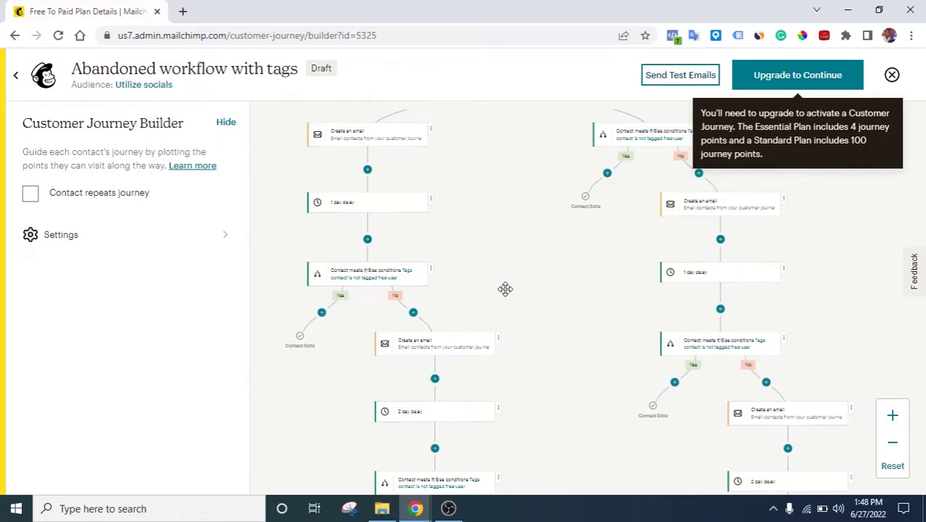
scroll(505, 289, "down", 5)
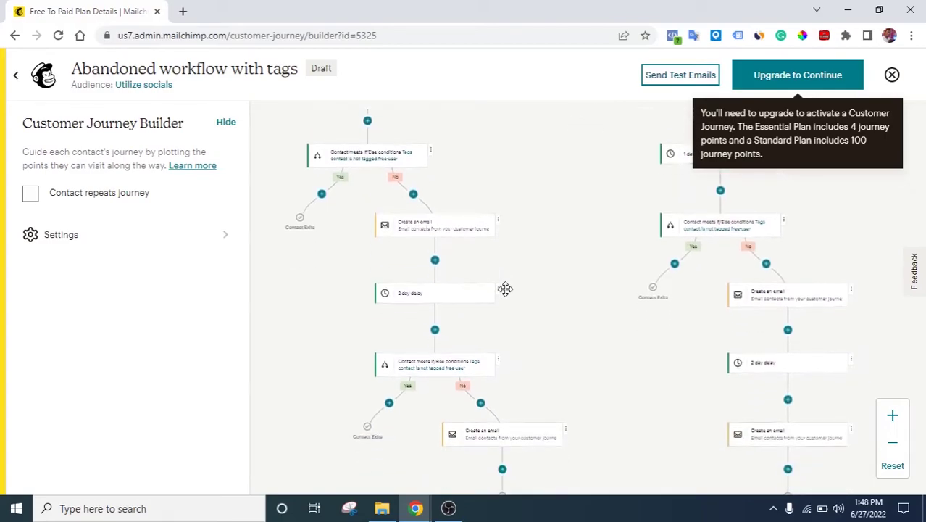
scroll(505, 289, "down", 1)
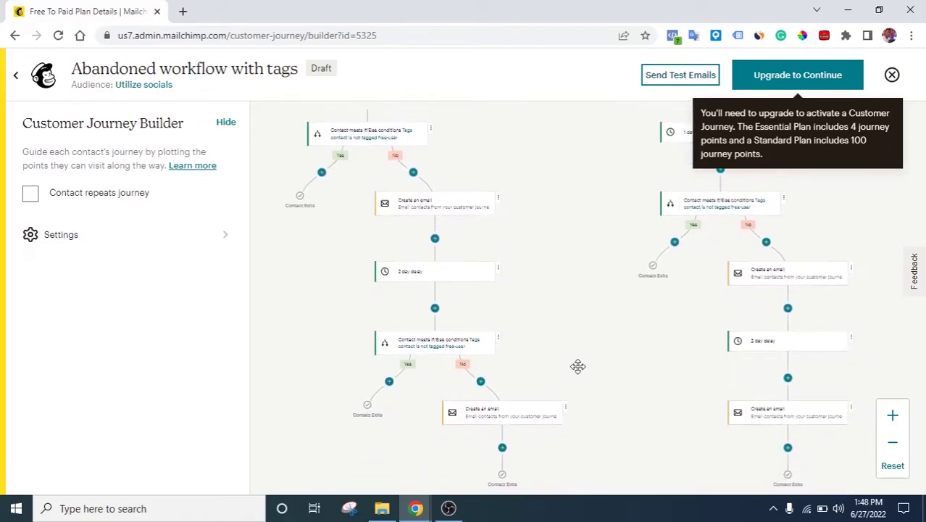
scroll(578, 366, "down", 1)
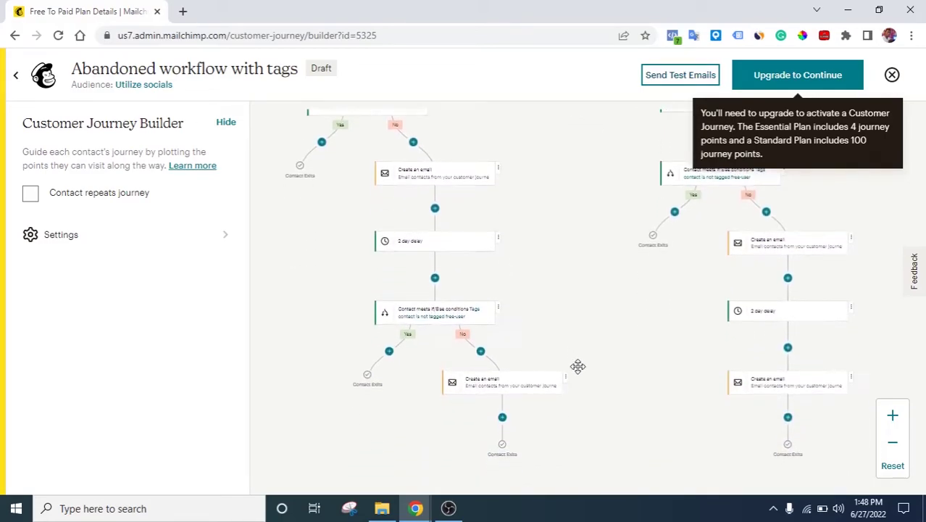
scroll(577, 366, "up", 10)
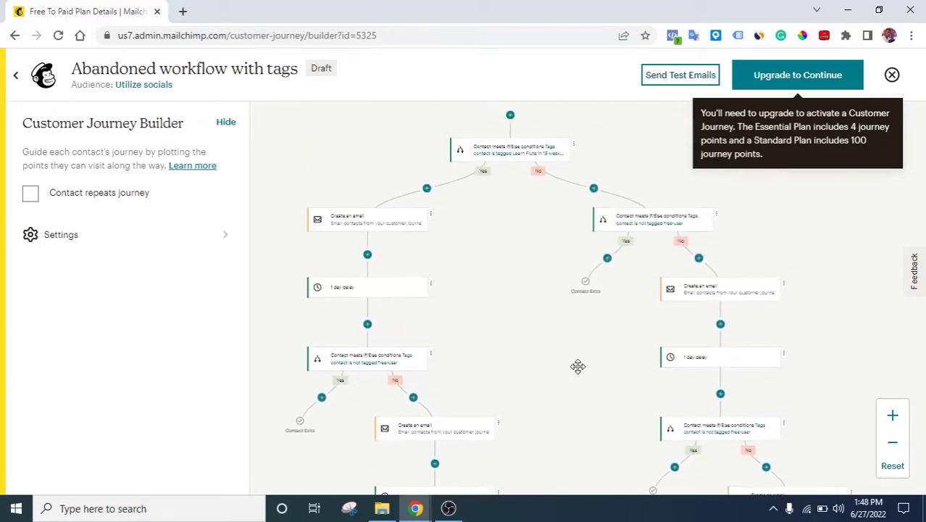
scroll(577, 366, "up", 1)
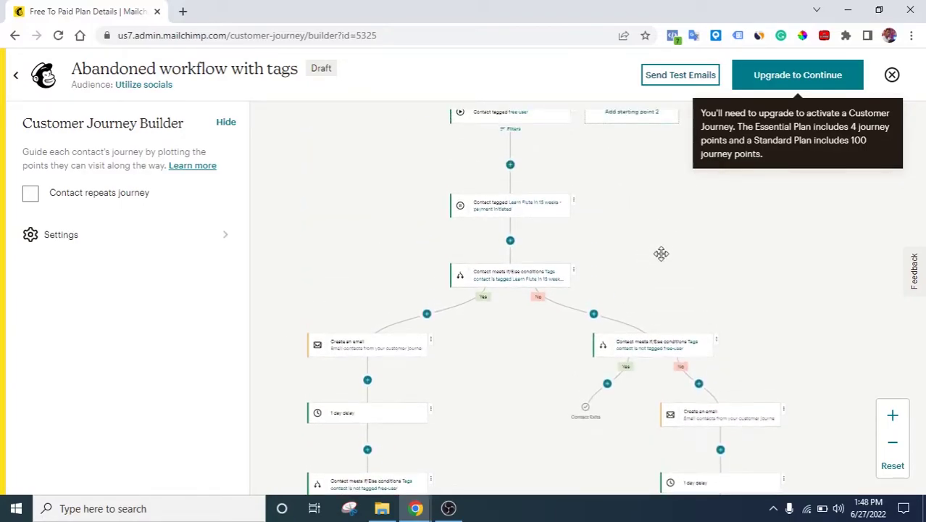
scroll(661, 253, "up", 1)
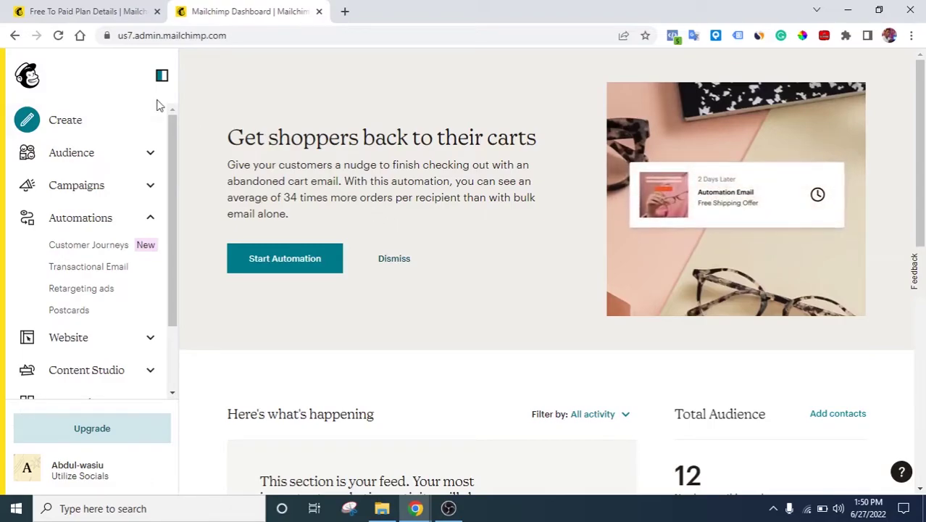
left_click(74, 9)
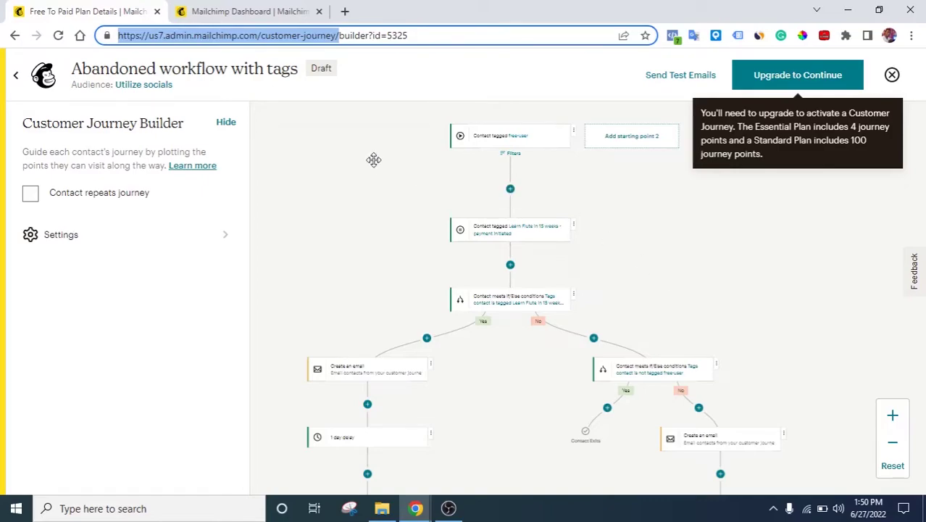
Step: Go from the dashboard to the Customer Journeys overview and look over the recent journeys listed there
left_click(239, 9)
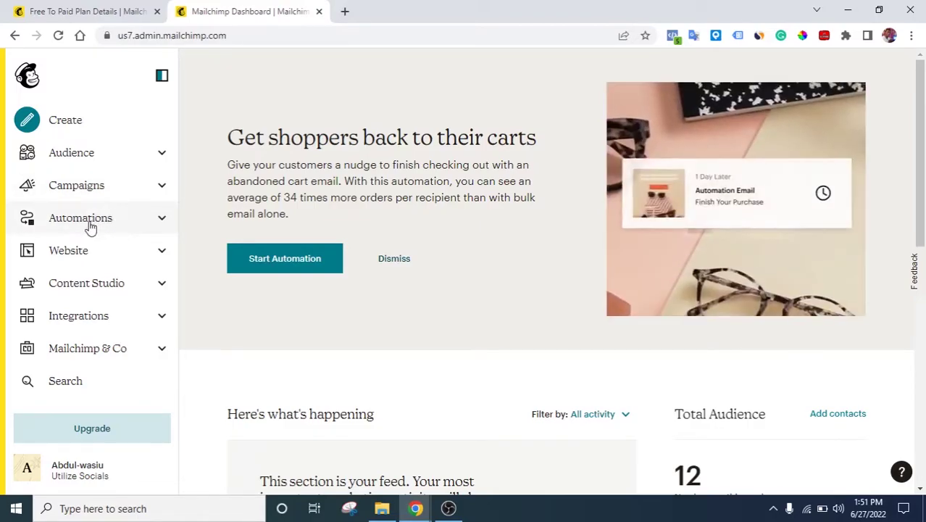
left_click(89, 224)
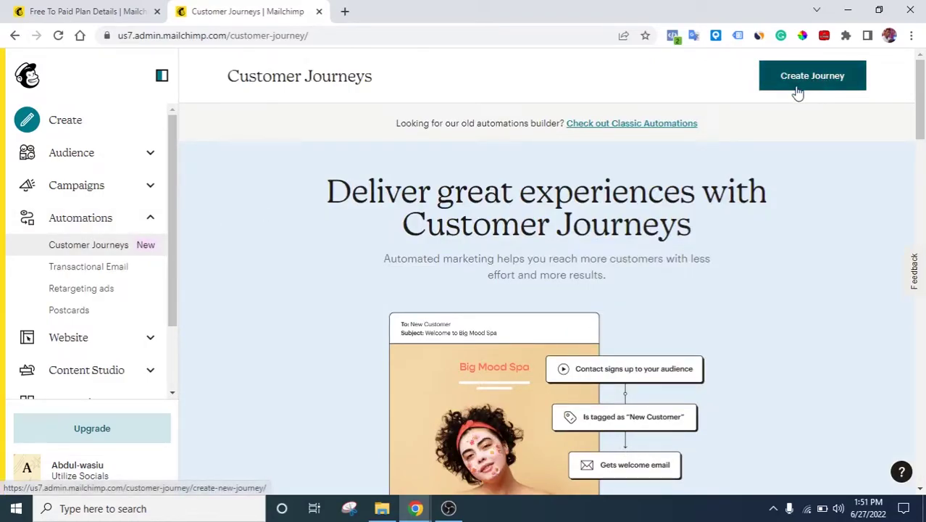
left_click(864, 76)
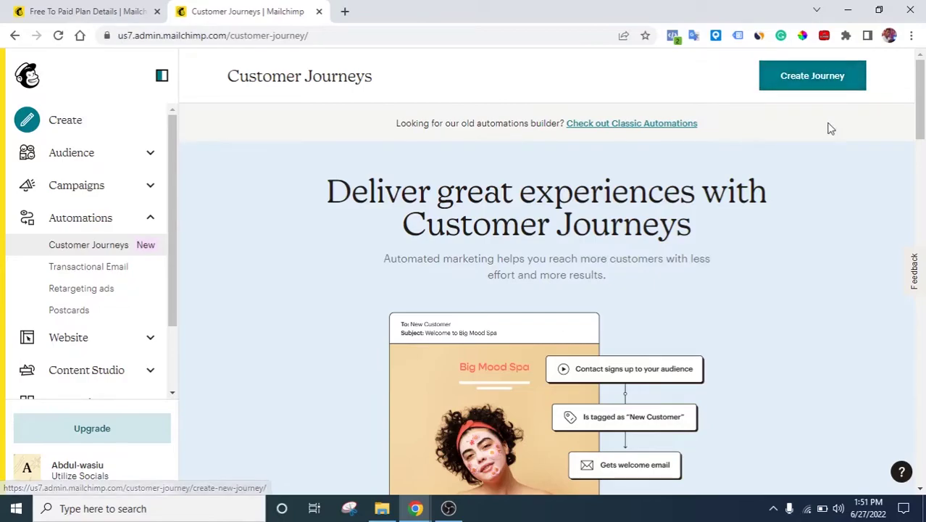
scroll(780, 168, "down", 5)
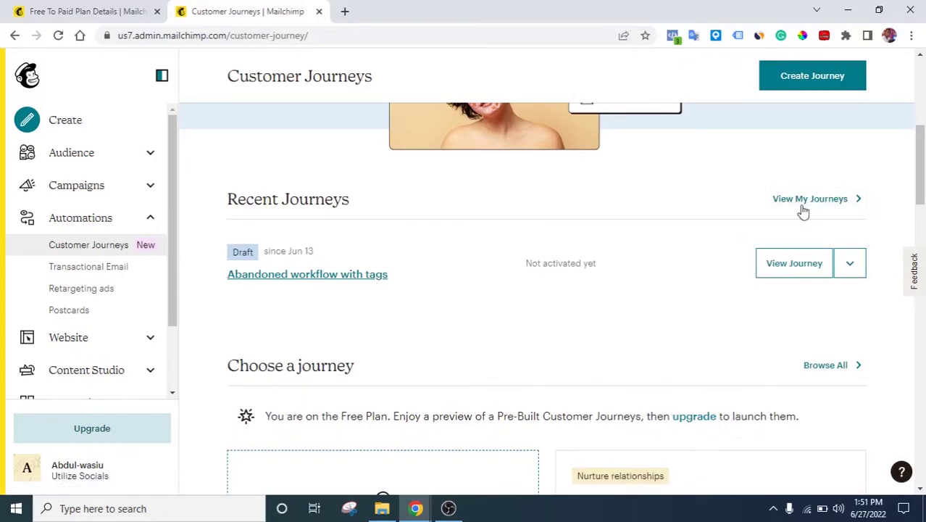
scroll(650, 323, "up", 3)
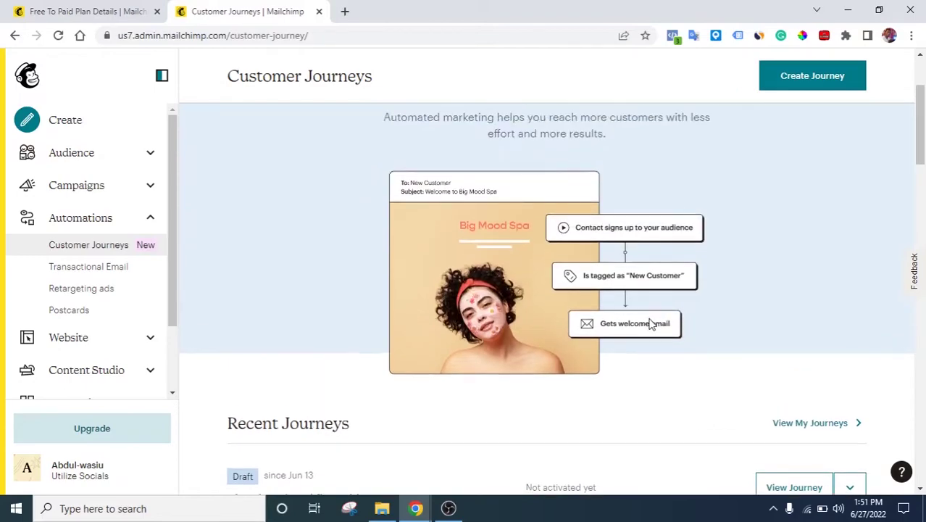
scroll(650, 324, "down", 1)
scroll(650, 324, "up", 5)
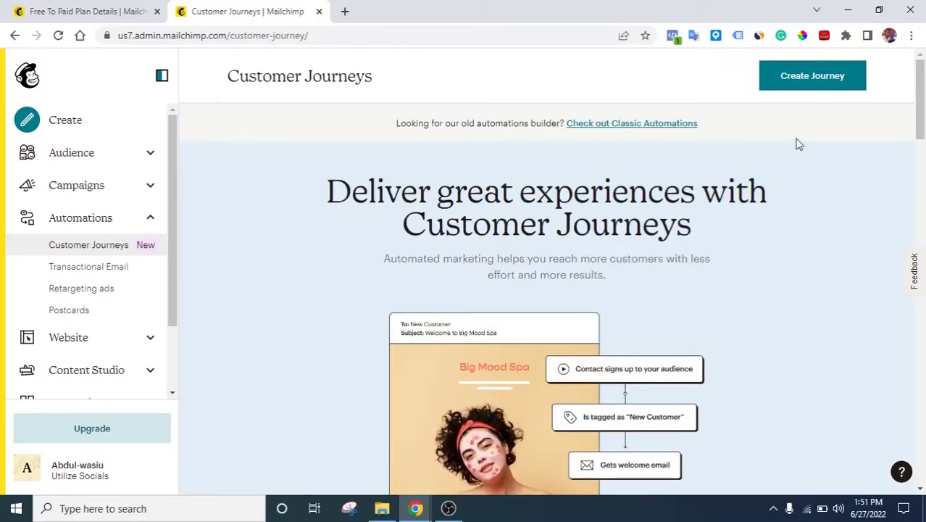
Step: Create a new customer journey named "Email work flow tutorial" and start building it
left_click(801, 81)
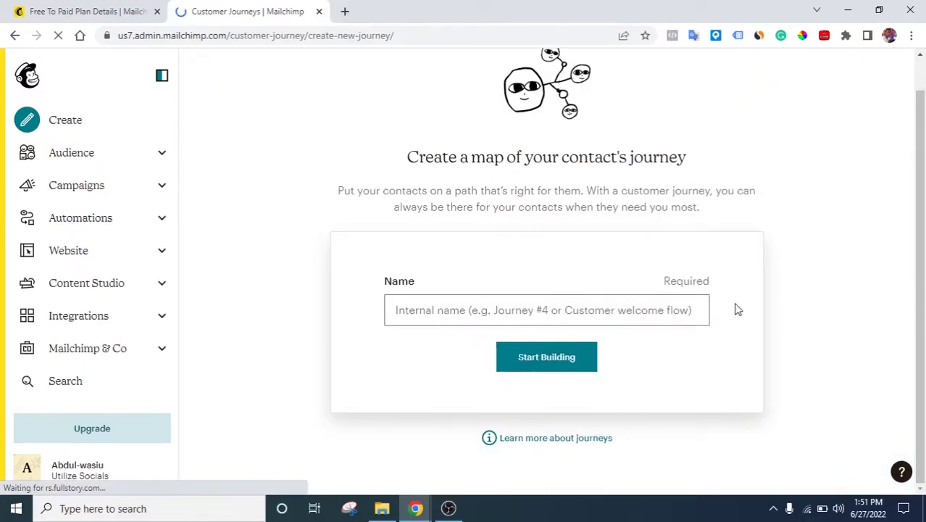
left_click(457, 315)
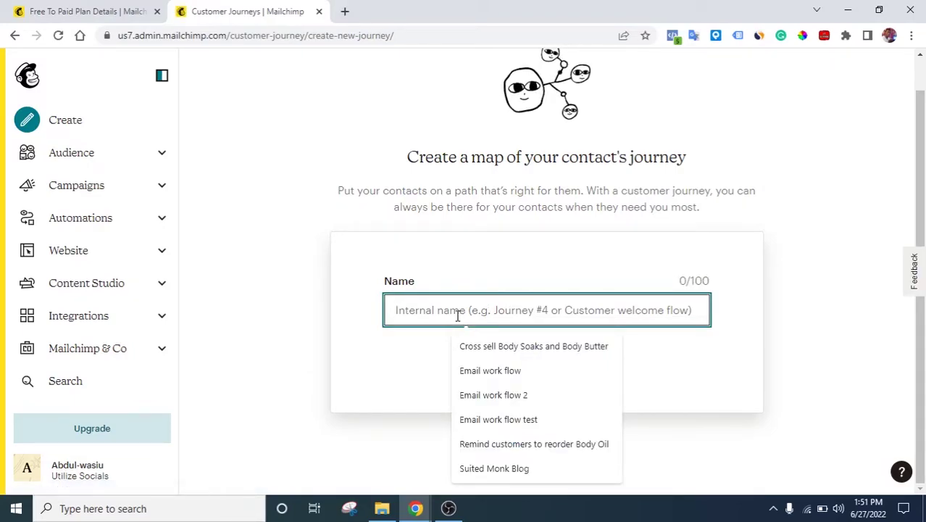
type("Email work flow tutorial")
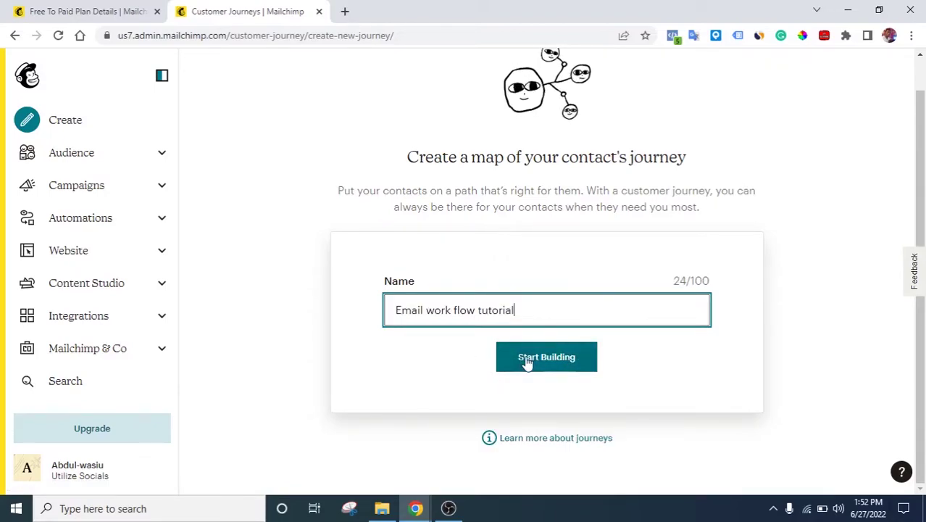
left_click(524, 372)
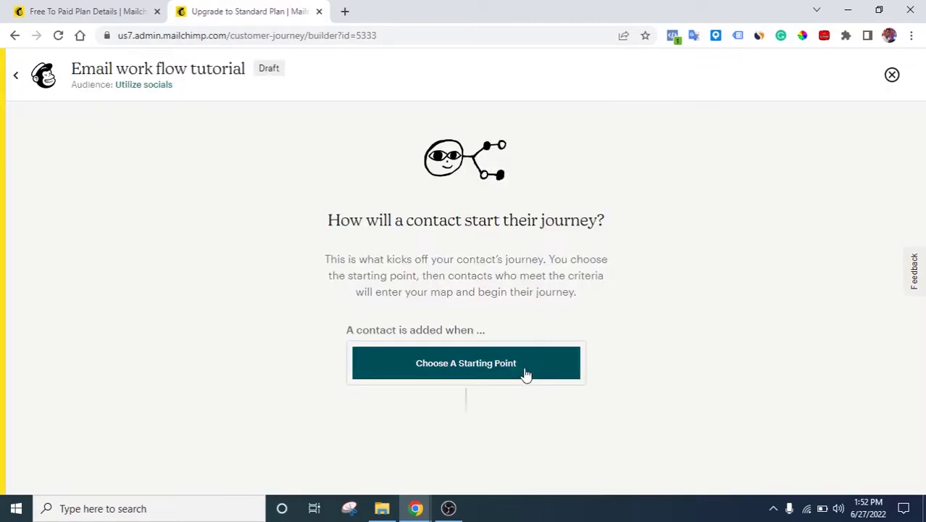
Step: Check how the starting point is set up in the existing "Abandoned workflow with tags" journey and return to the new journey
left_click(464, 362)
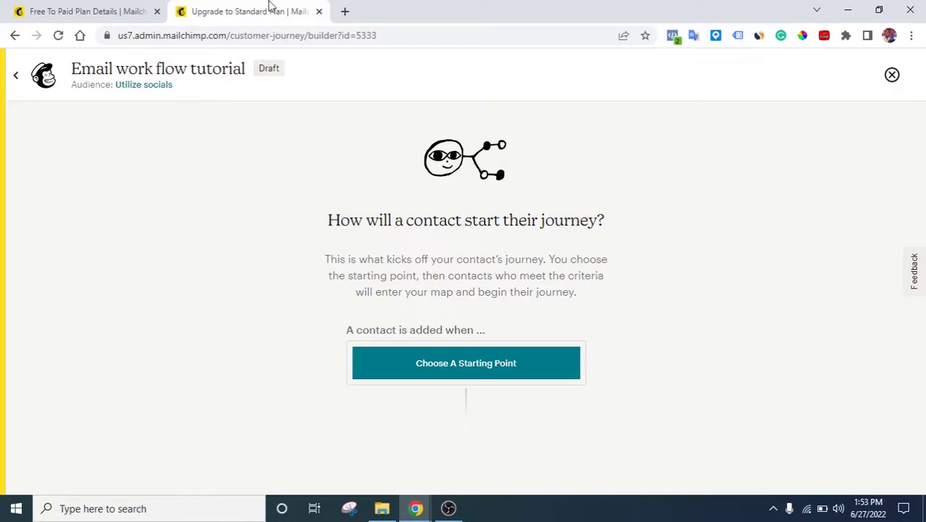
left_click(112, 8)
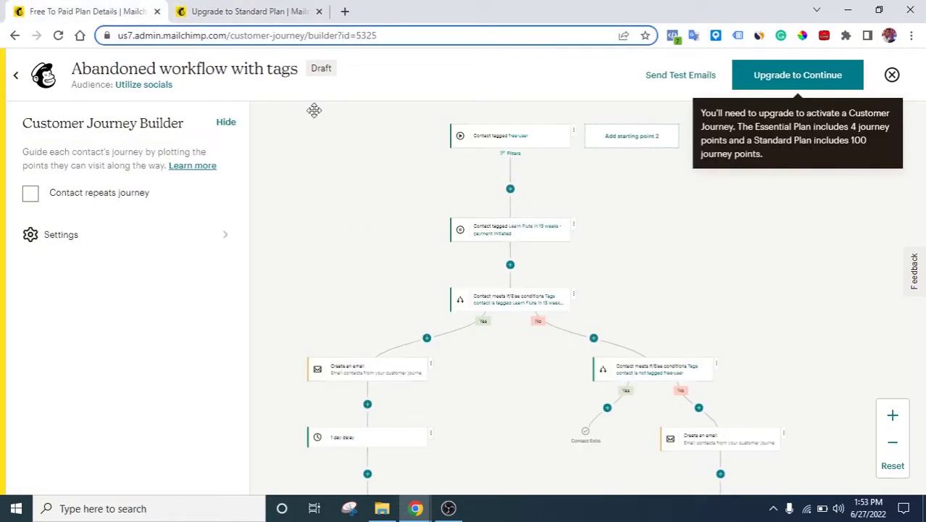
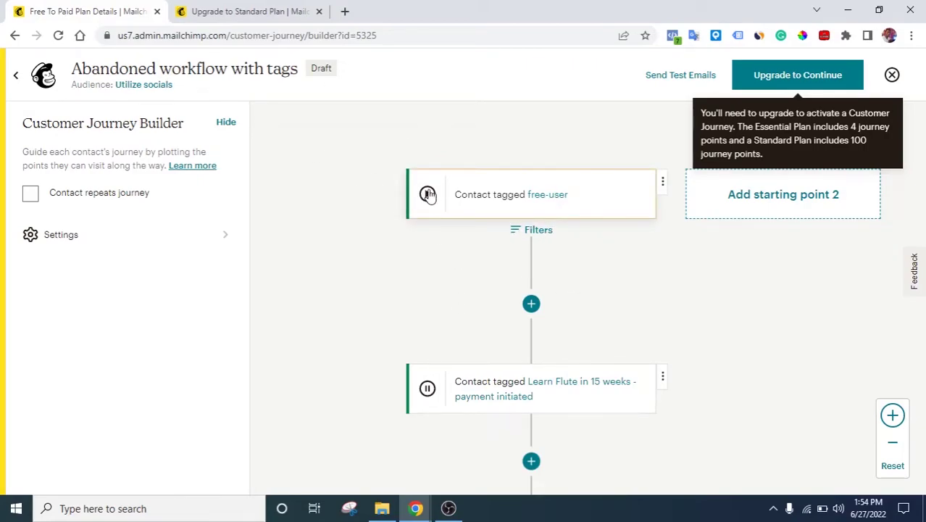
left_click(228, 8)
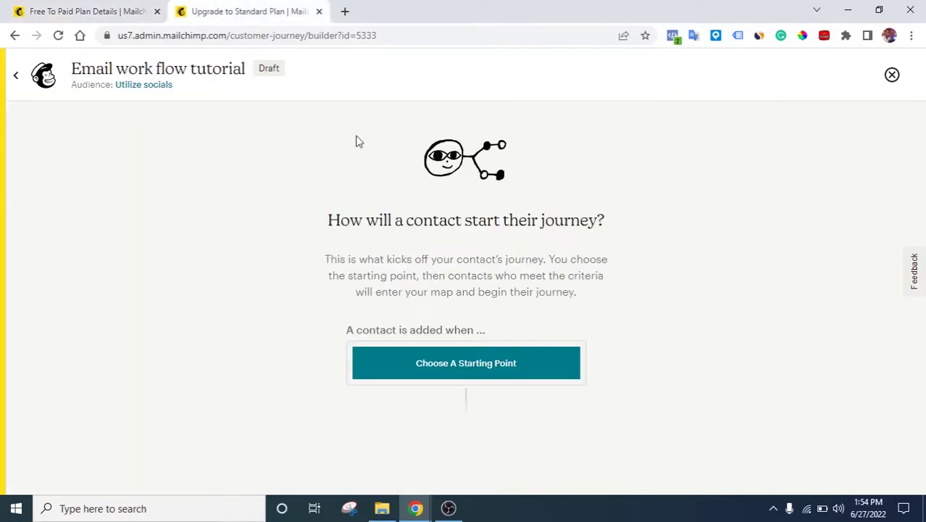
Step: Review the popular starting points and save "Tag added" with the free-user tag as the journey's starting point
left_click(437, 362)
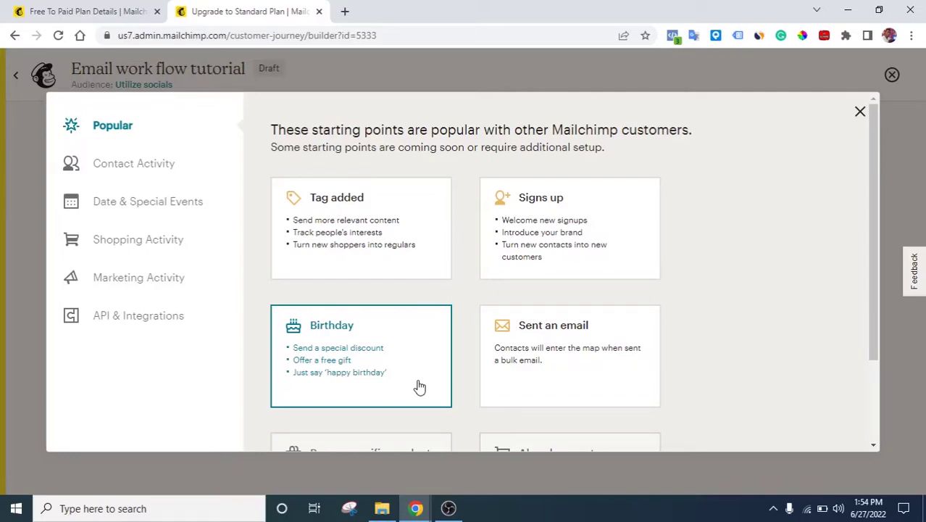
scroll(412, 368, "down", 2)
scroll(411, 368, "up", 1)
scroll(411, 368, "down", 1)
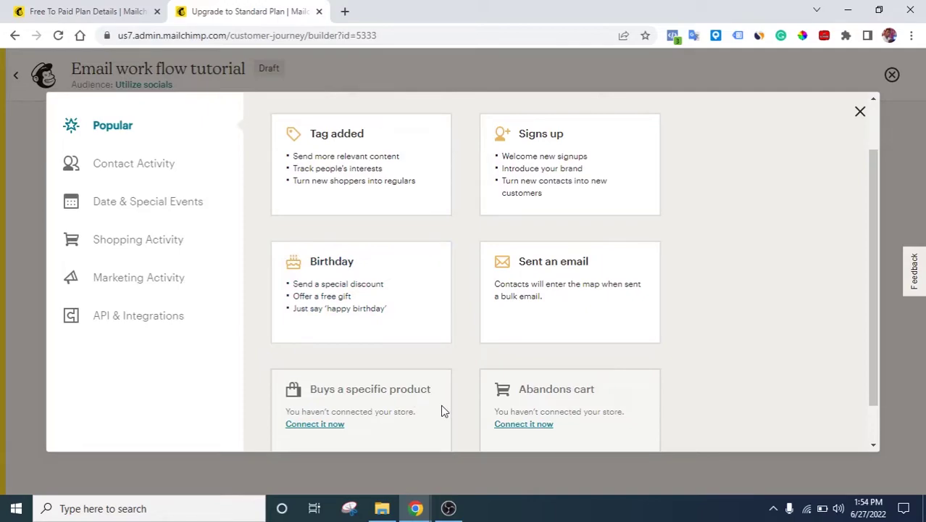
scroll(457, 411, "down", 1)
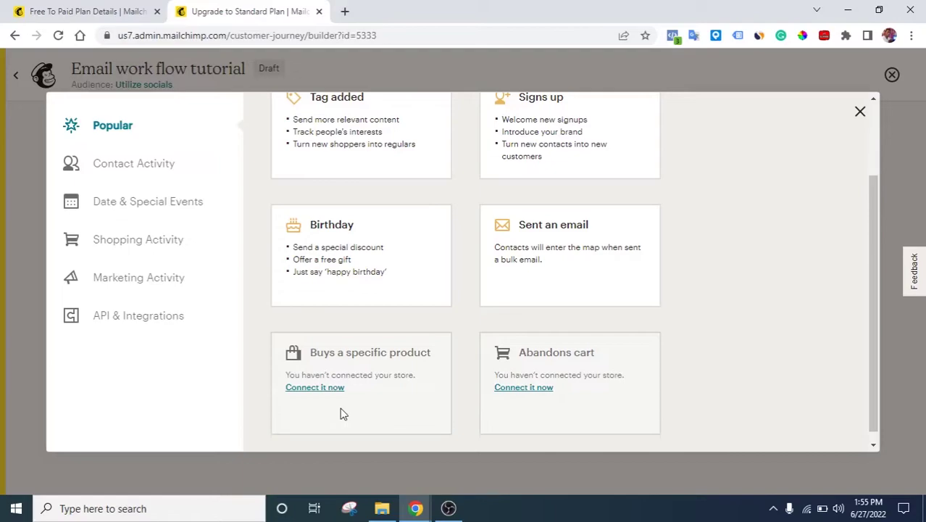
scroll(344, 414, "up", 2)
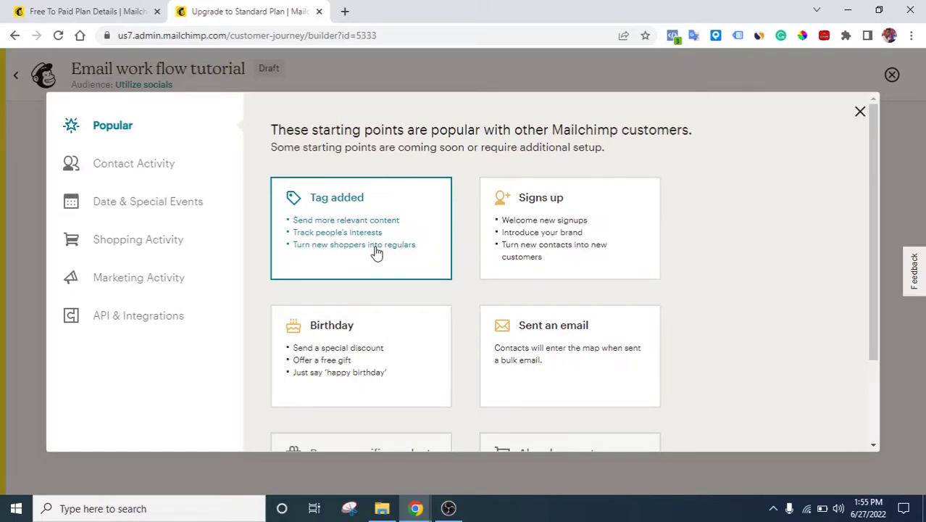
left_click(375, 252)
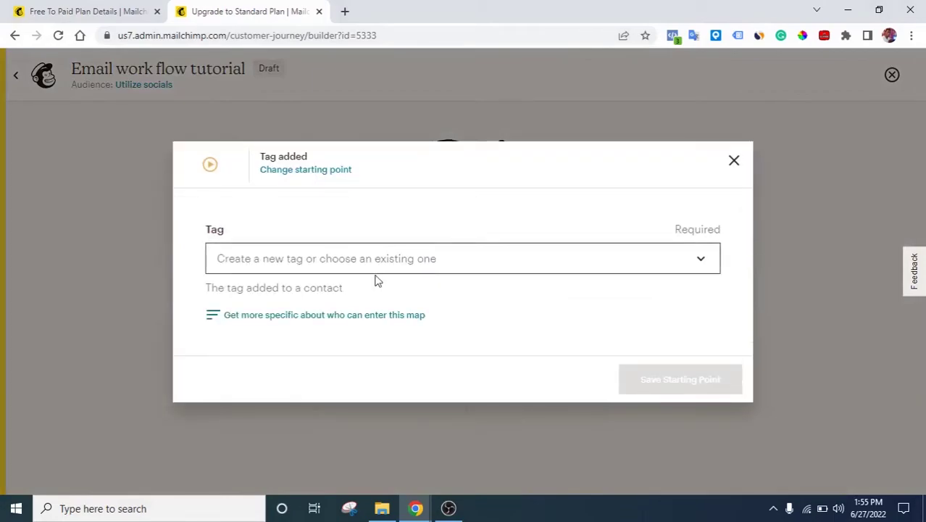
left_click(496, 257)
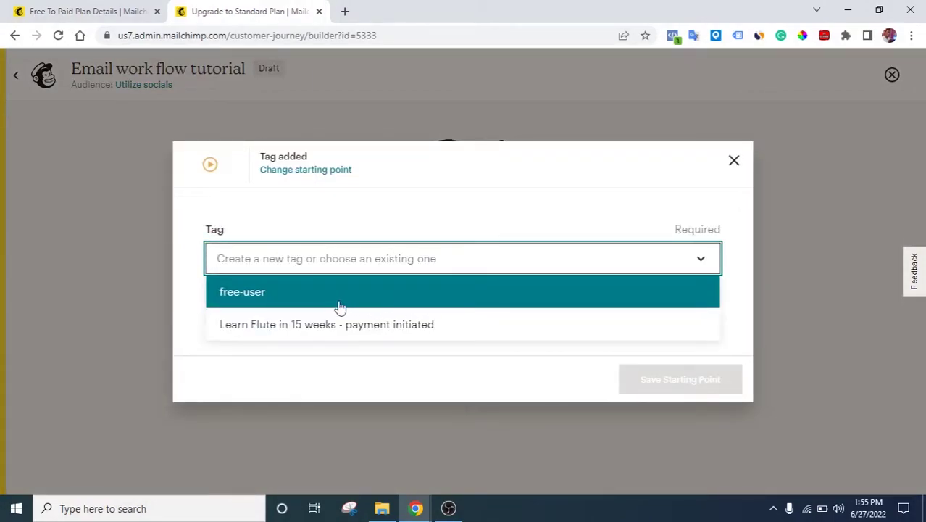
left_click(316, 304)
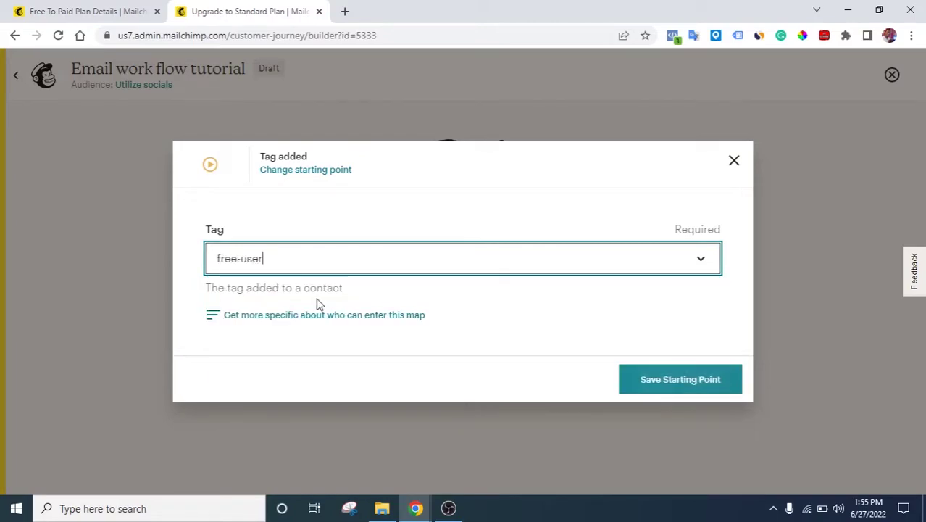
left_click(647, 381)
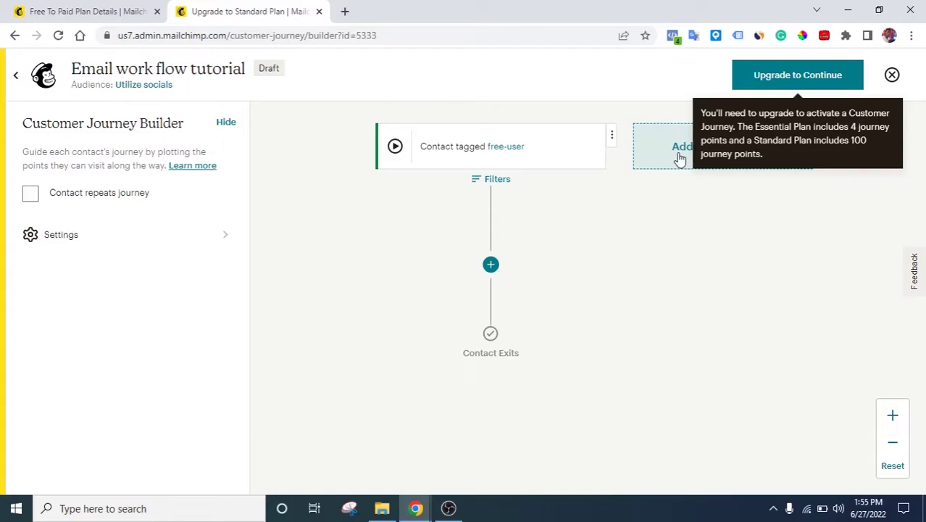
Step: Check which point follows the free-user starting point in the "Abandoned workflow with tags" journey and return to the new journey
left_click(65, 8)
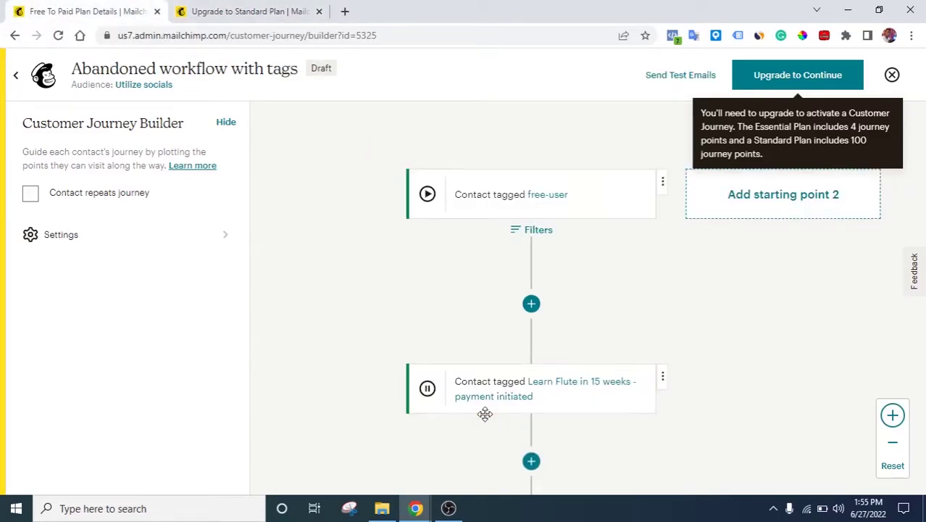
scroll(484, 411, "down", 1)
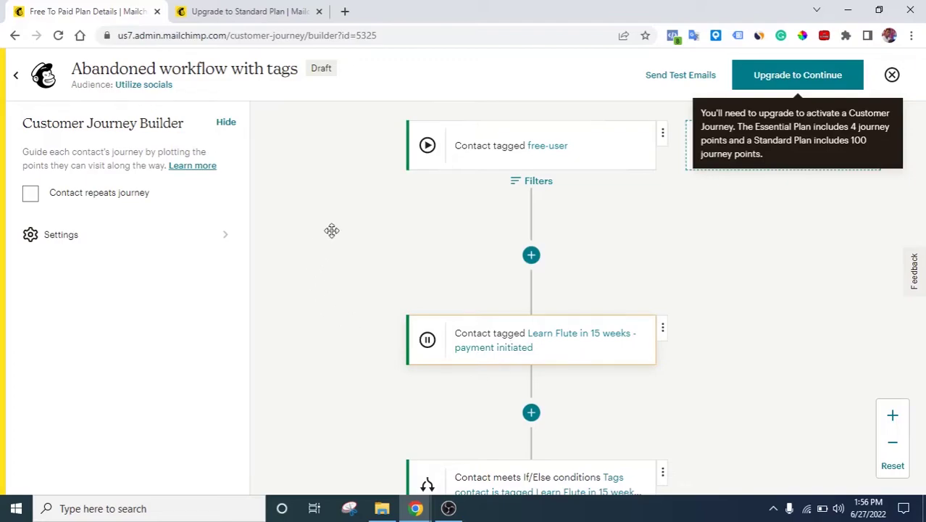
left_click(250, 11)
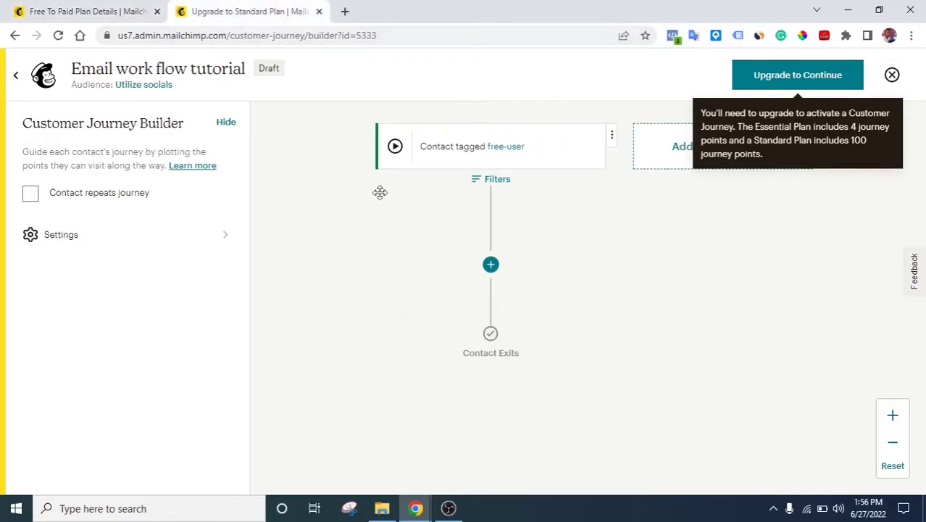
Step: Add a wait-for-trigger point below the starting point, using "Tag added" with the "Learn Flute in 15 weeks - payment initiated" tag
left_click(489, 270)
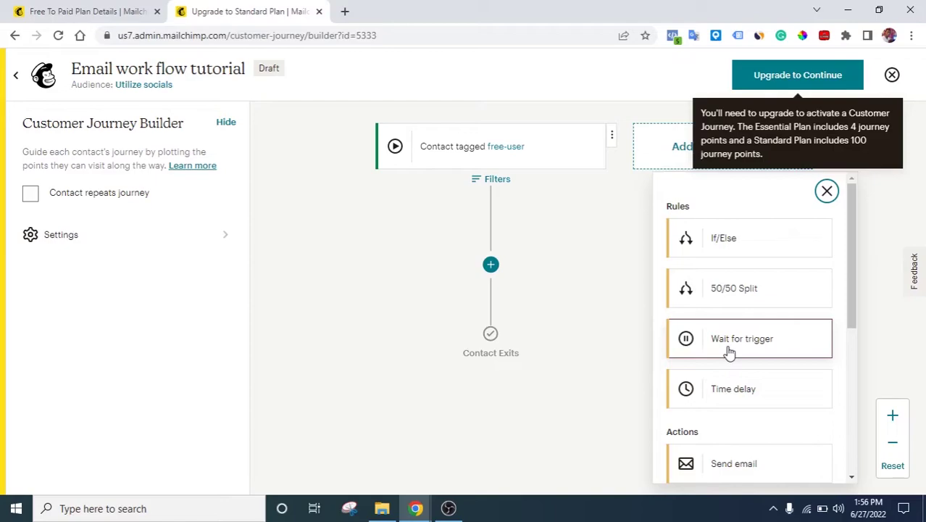
left_click(730, 352)
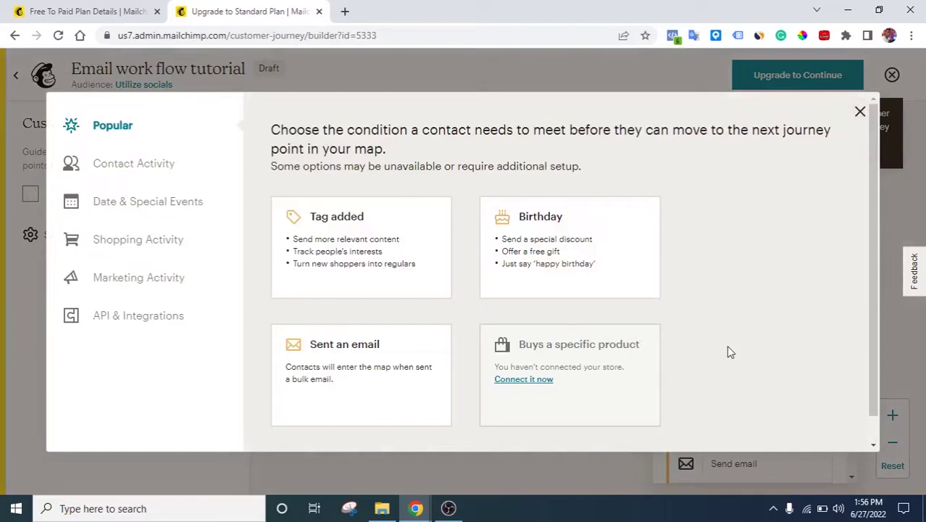
left_click(397, 230)
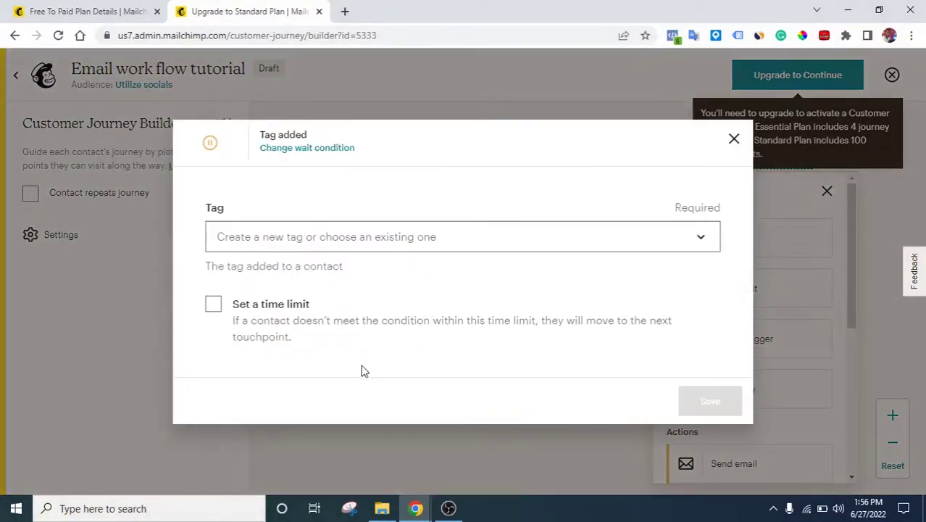
left_click(342, 238)
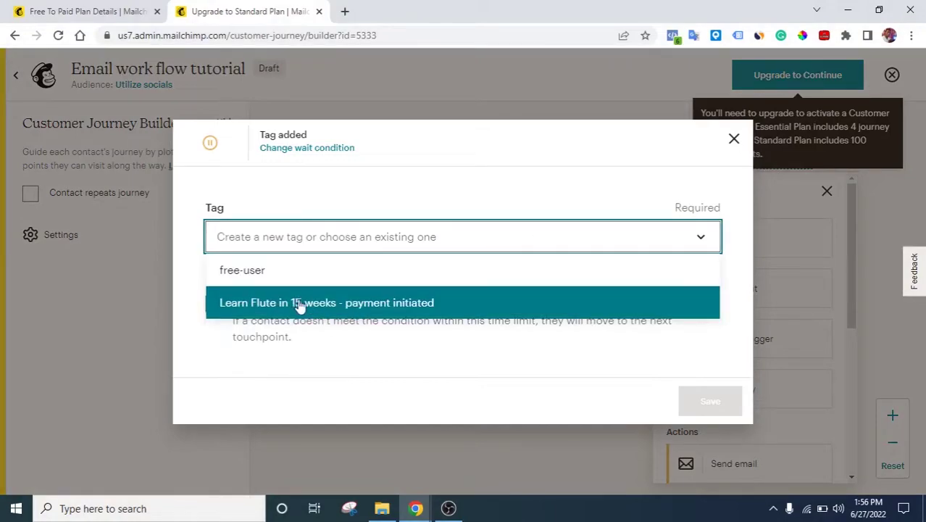
left_click(354, 308)
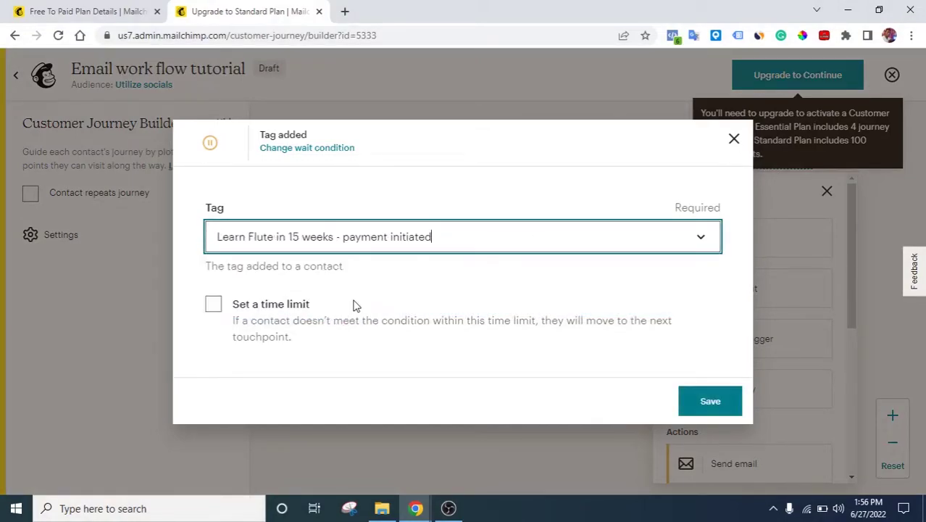
Step: Enable a time limit of 1 hour on the wait condition and save the point
left_click(215, 305)
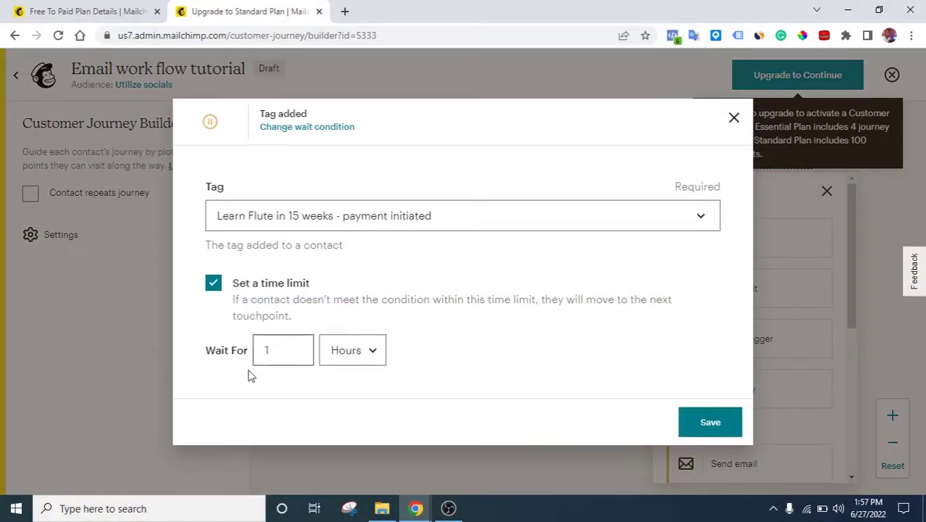
left_click(368, 360)
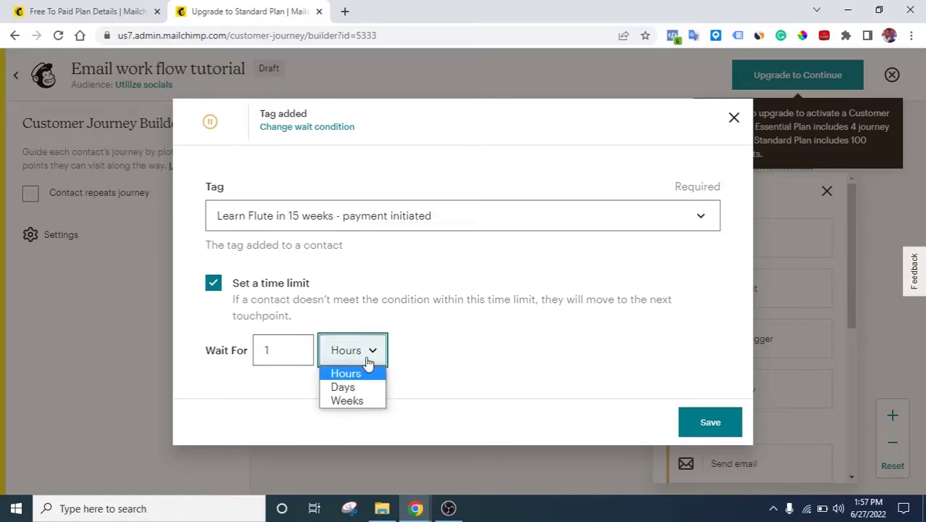
left_click(447, 362)
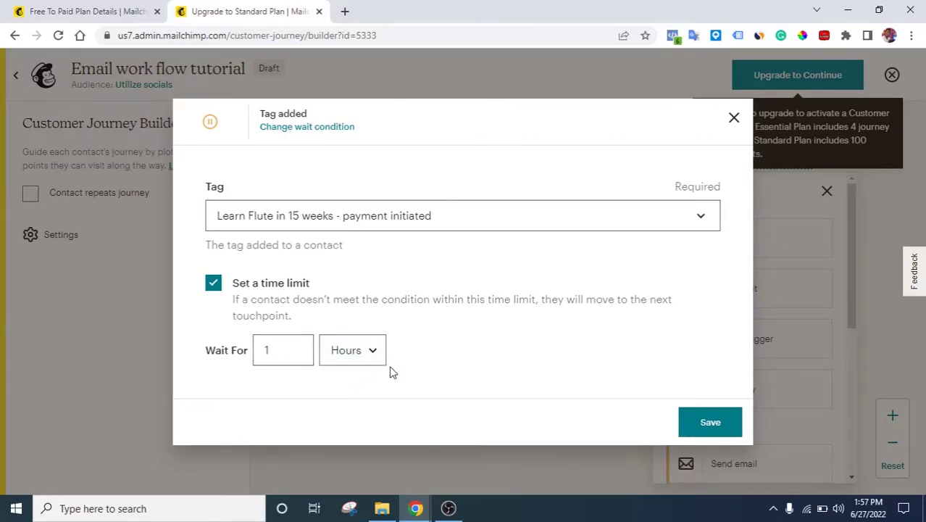
left_click(710, 422)
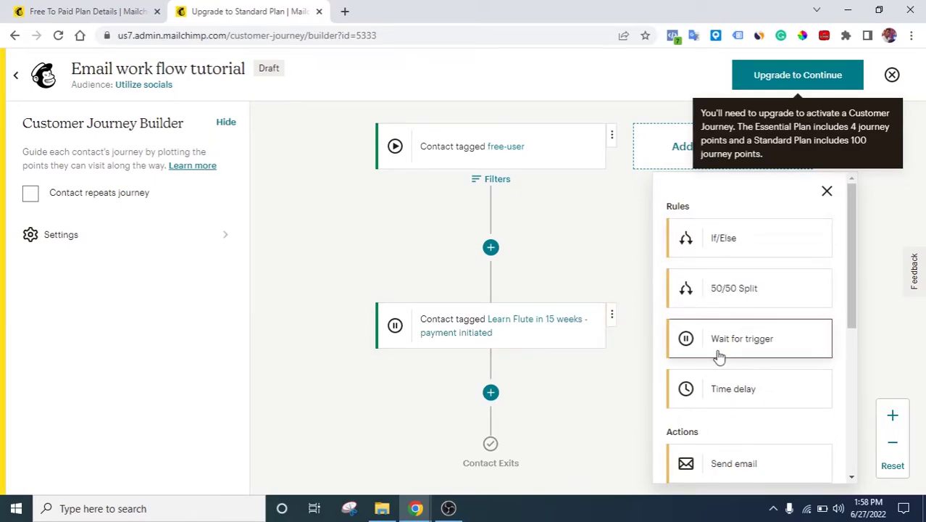
Step: Look through the rules and actions available as further journey points
scroll(717, 358, "down", 2)
scroll(718, 357, "up", 2)
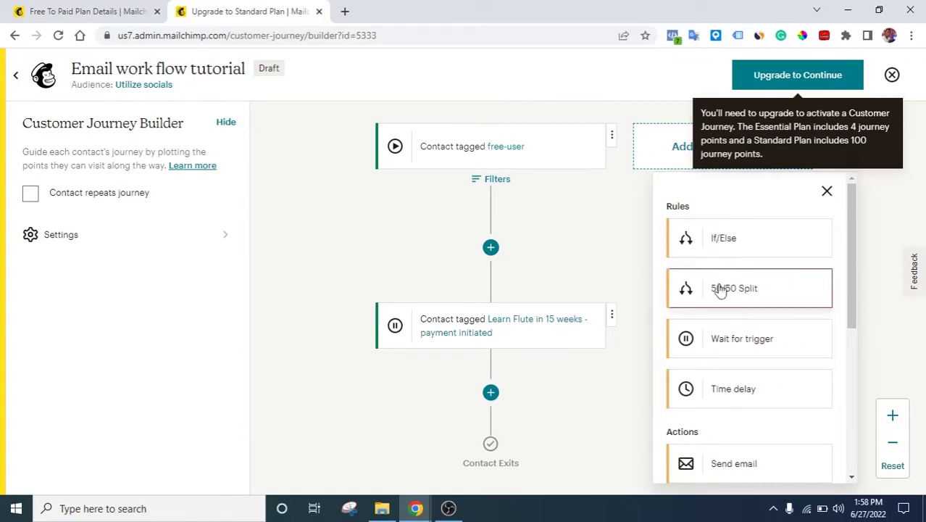
scroll(722, 329, "down", 2)
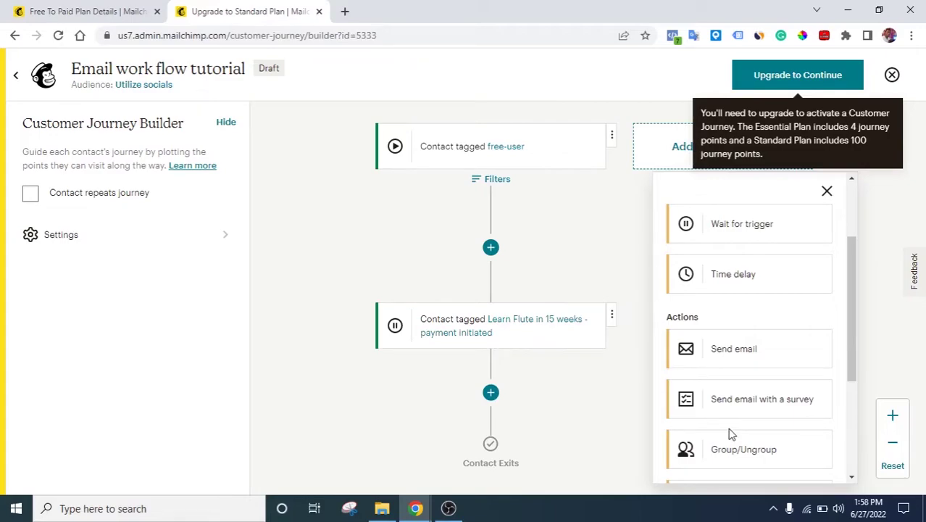
scroll(730, 434, "down", 1)
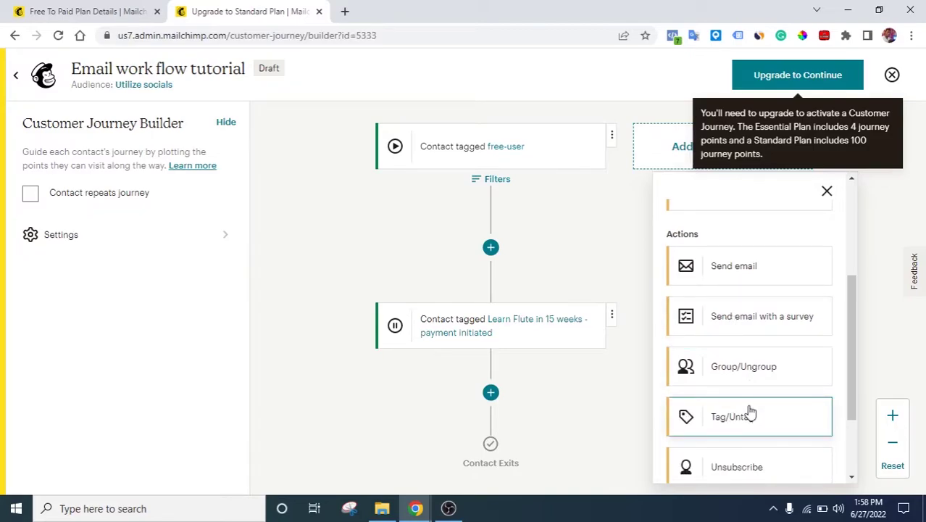
scroll(750, 411, "down", 2)
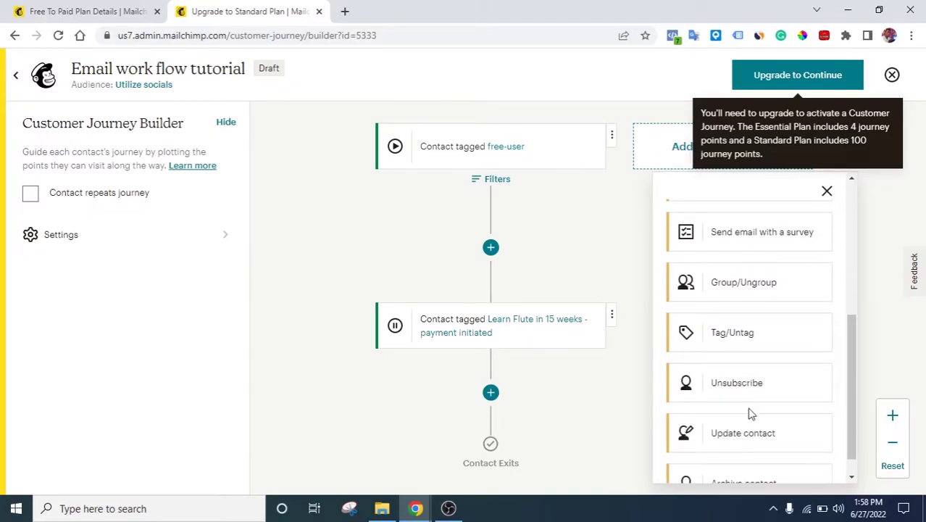
scroll(778, 416, "up", 5)
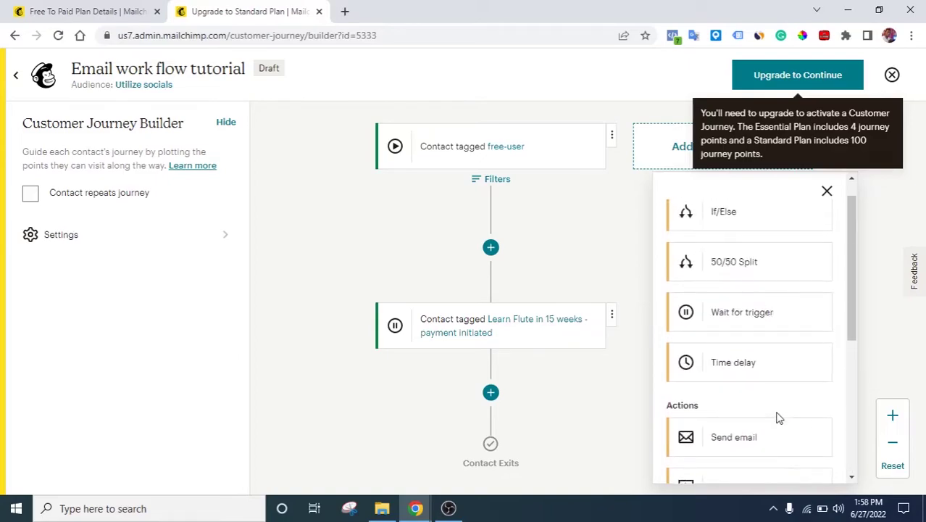
scroll(741, 321, "up", 1)
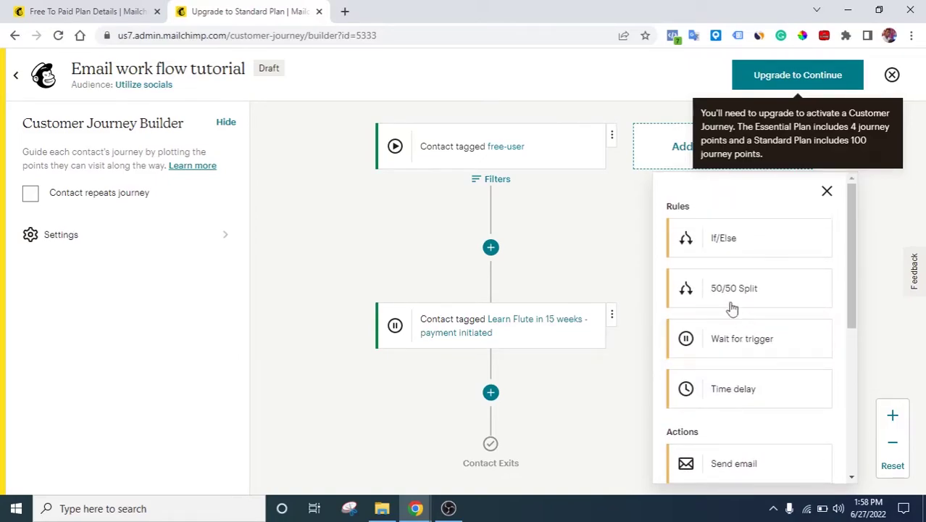
scroll(713, 356, "down", 1)
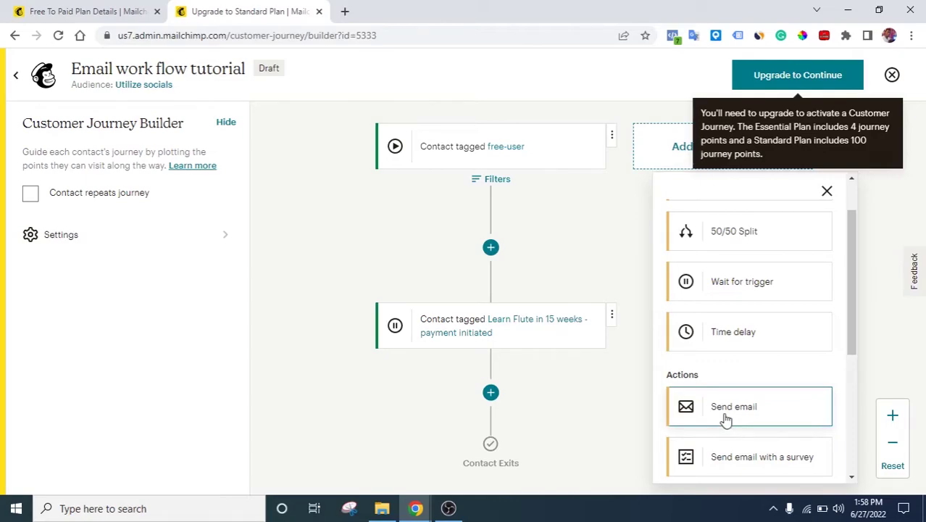
Step: Check which rule follows the payment-initiated wait point in the "Abandoned workflow with tags" journey and return to the new journey
key("ctrl+shift+Tab")
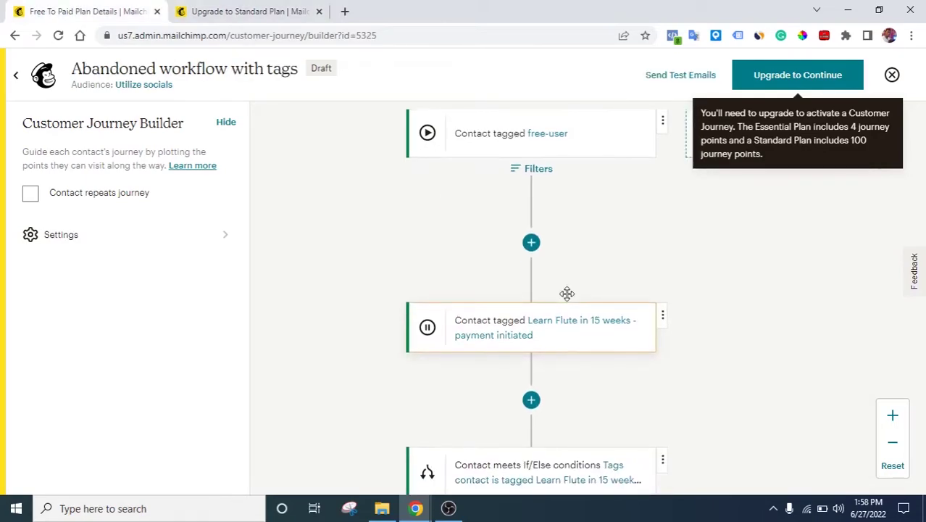
scroll(544, 351, "down", 3)
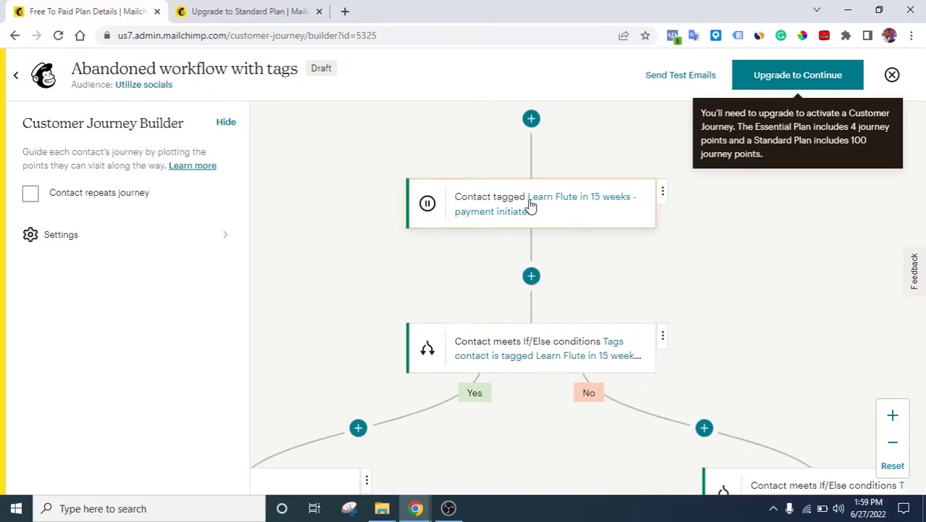
mouse_move(562, 288)
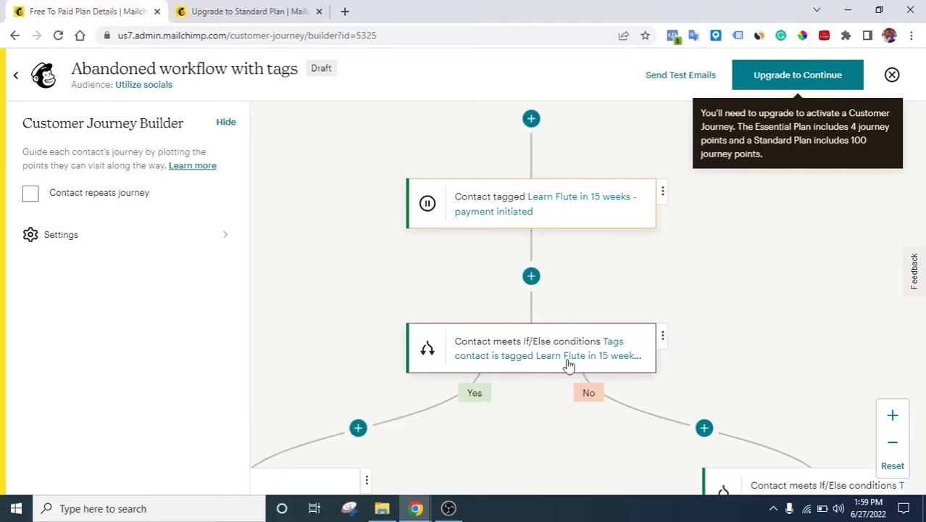
left_click(253, 9)
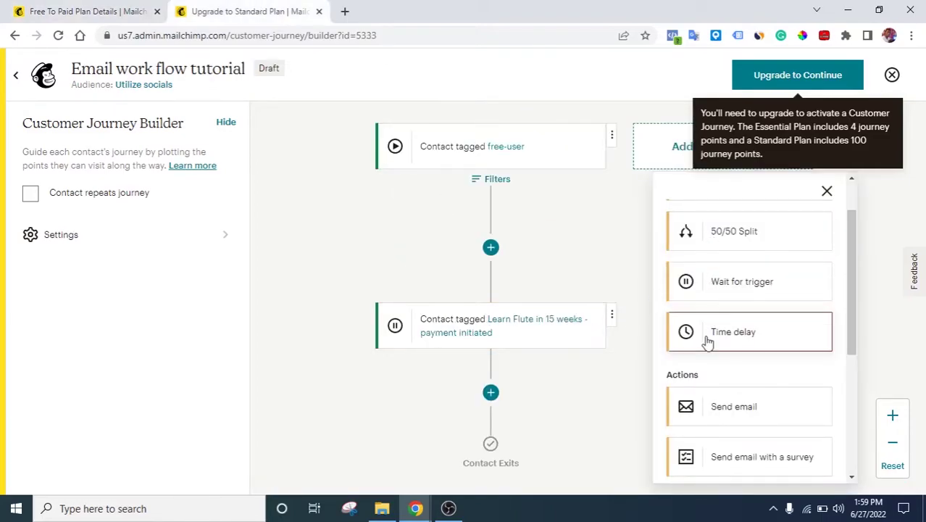
Step: Add an If/Else rule after the payment-initiated wait point
scroll(707, 342, "up", 1)
left_click(723, 239)
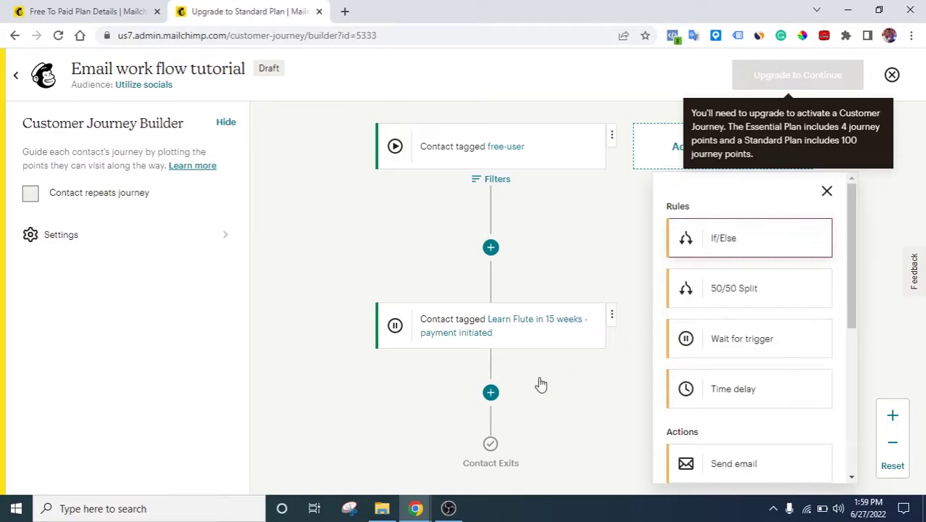
scroll(539, 377, "down", 1)
mouse_move(471, 364)
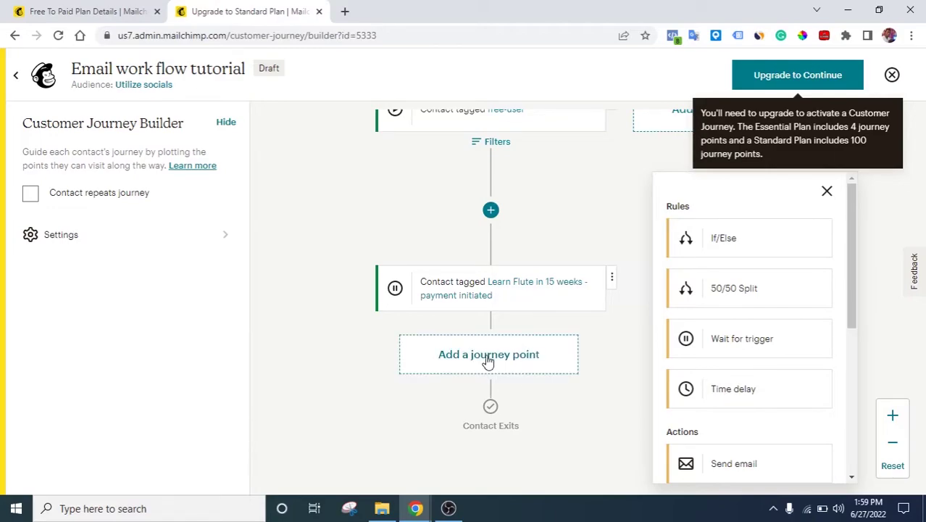
left_click(713, 250)
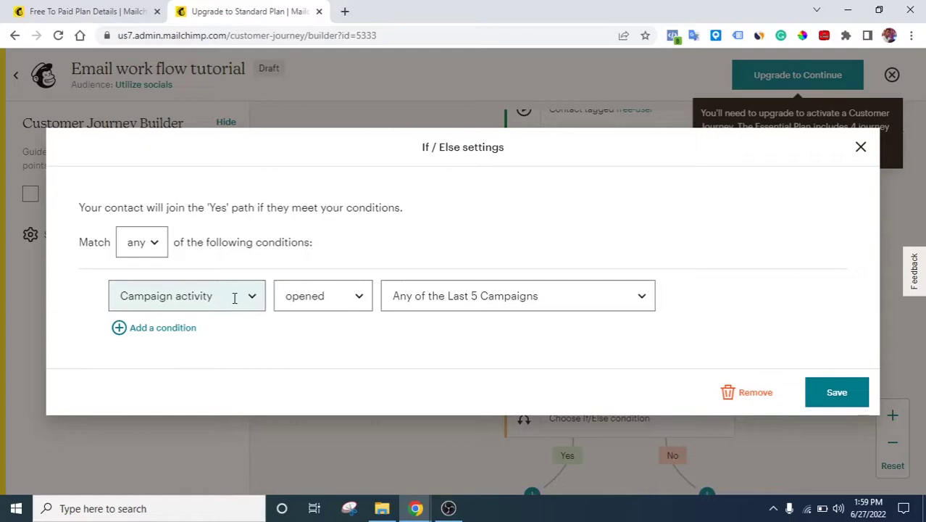
Step: Set the If/Else condition to Tags, contact is tagged "Learn Flute in 15 weeks - payment initiated", and save it
left_click(261, 296)
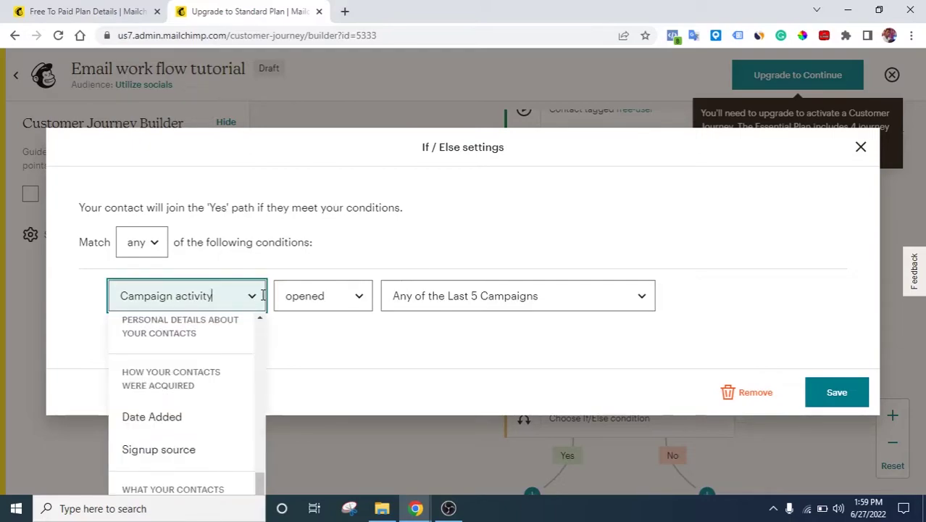
scroll(200, 409, "up", 6)
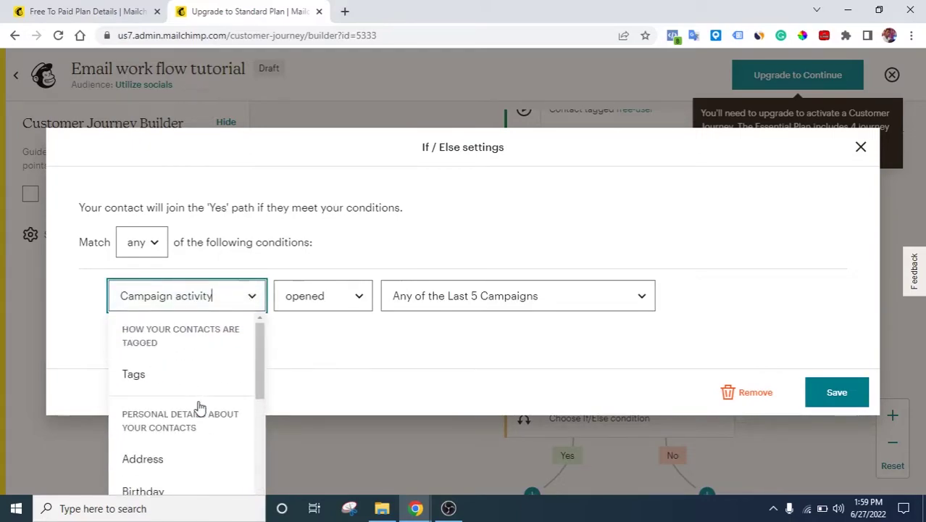
left_click(162, 389)
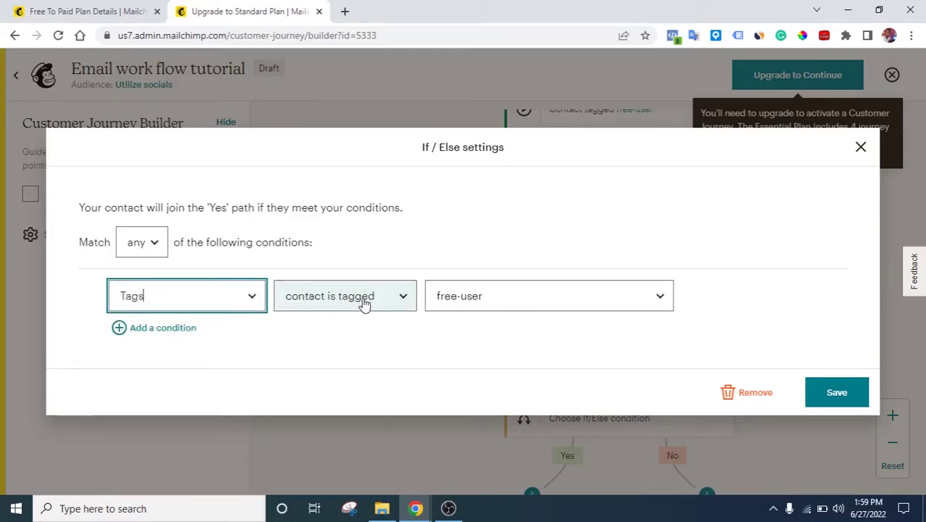
left_click(533, 298)
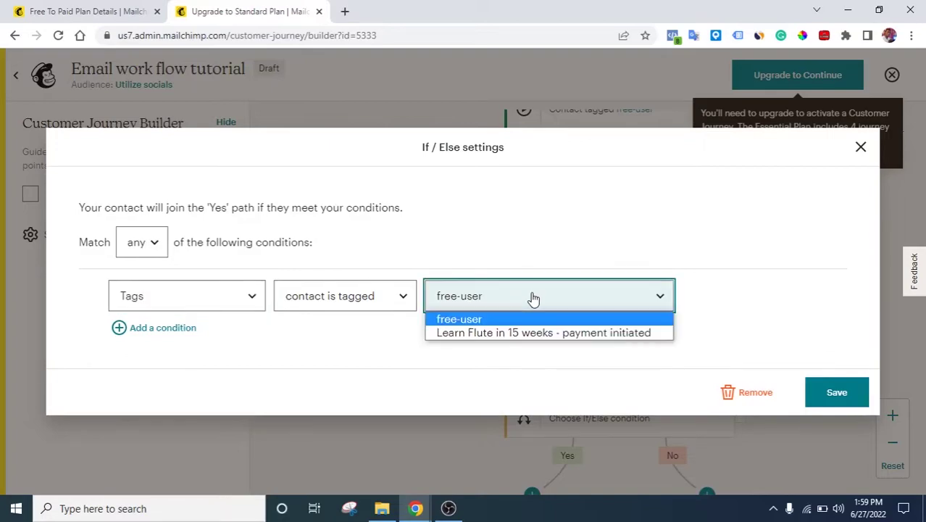
left_click(500, 335)
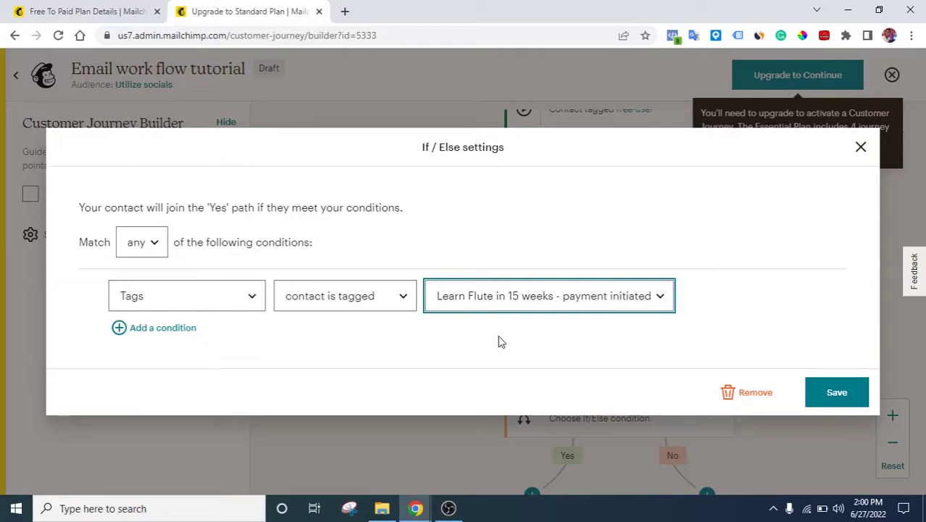
left_click(833, 391)
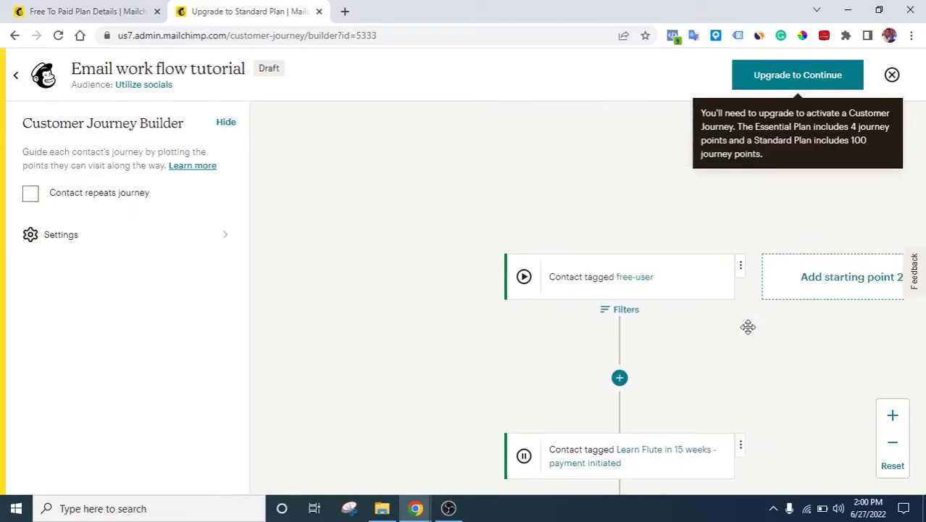
Step: Look over the Yes and No branches below the If/Else rule in the journey map
scroll(748, 327, "down", 5)
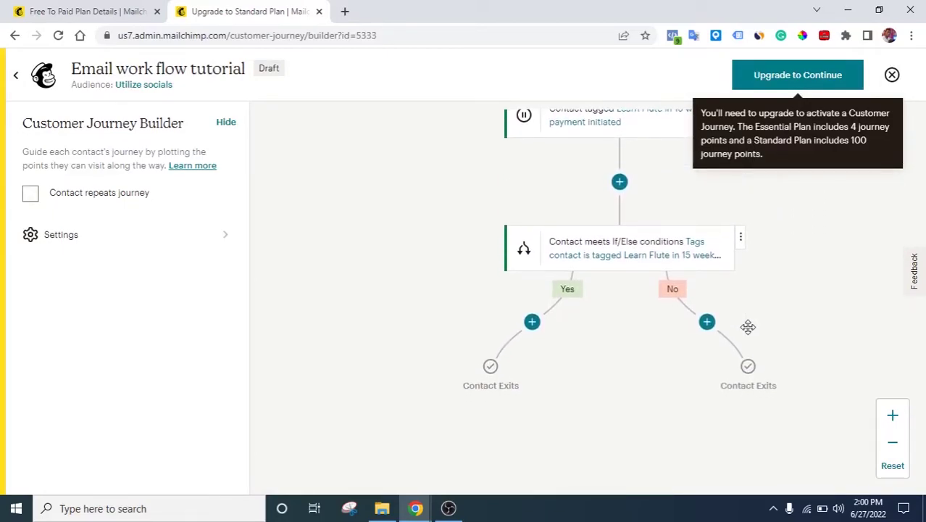
scroll(747, 327, "up", 1)
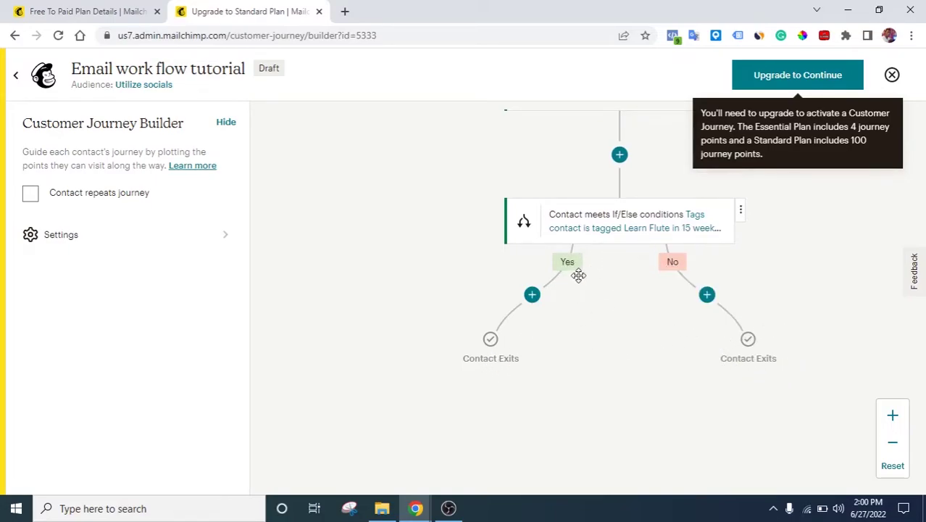
scroll(578, 274, "down", 1)
scroll(578, 274, "down", 1)
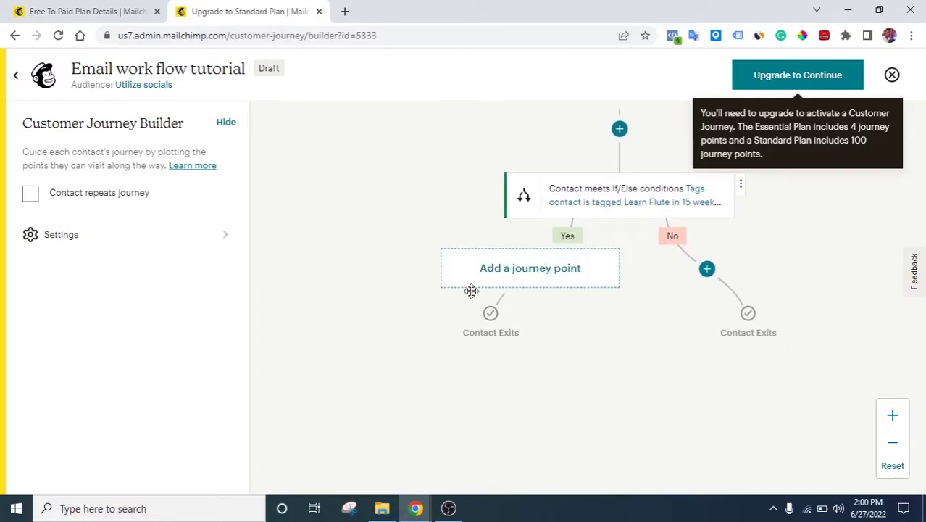
Step: Check which point follows the Yes branch of the payment-initiated If/Else rule in the "Abandoned workflow with tags" journey
mouse_move(724, 293)
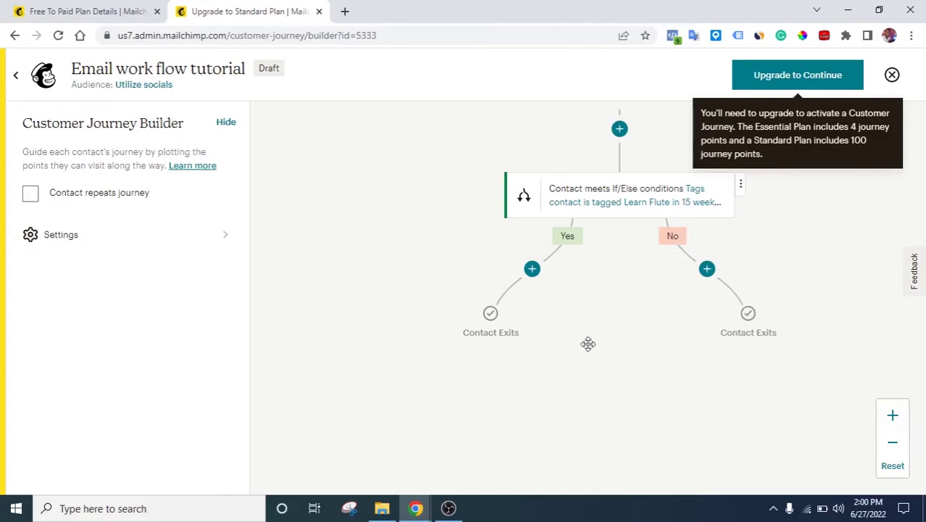
scroll(588, 344, "down", 3)
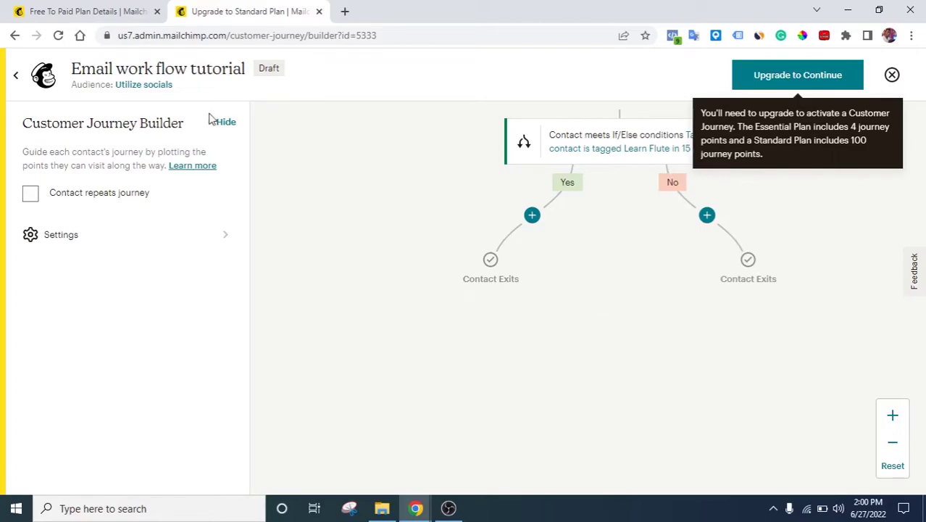
left_click(105, 16)
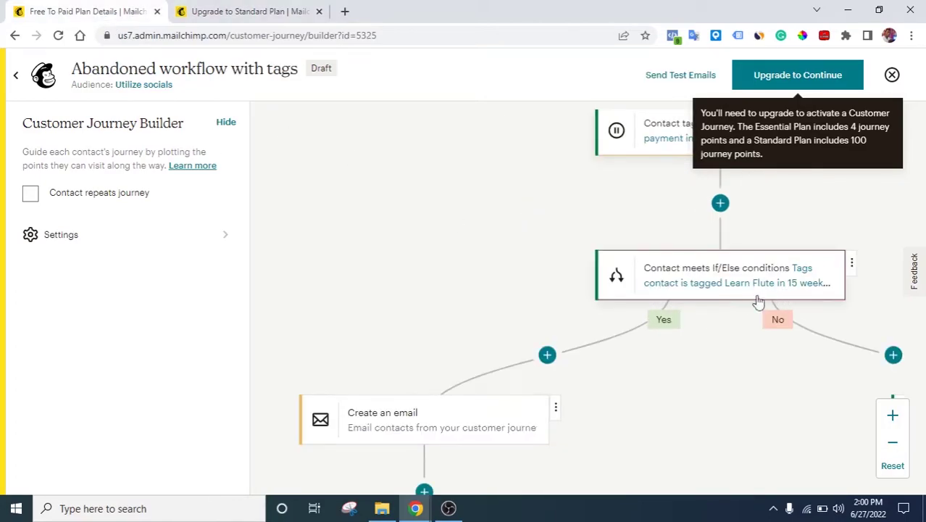
scroll(637, 350, "down", 1)
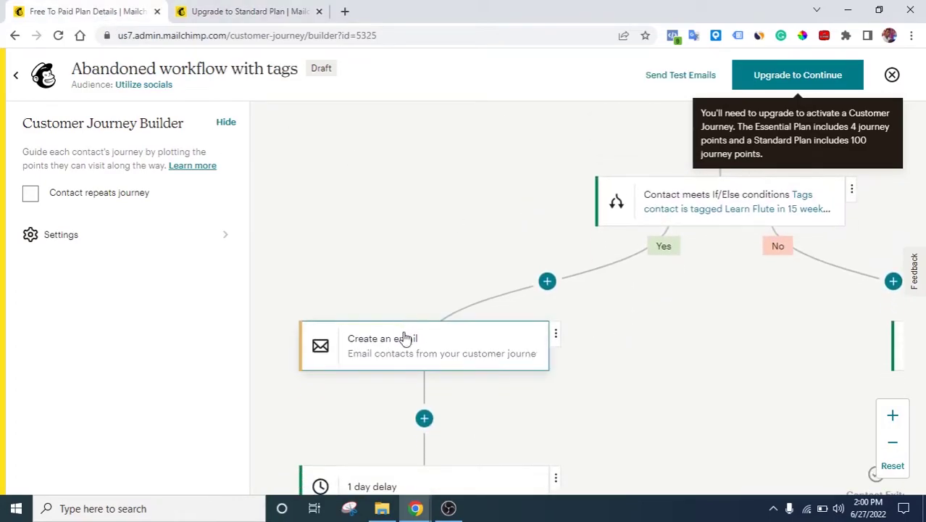
scroll(482, 375, "down", 1)
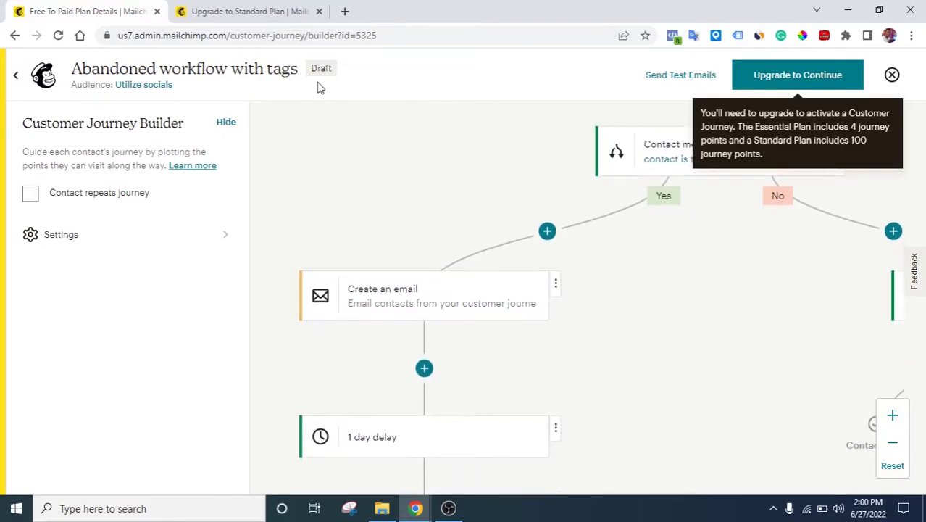
Step: Return to the "Email work flow tutorial" journey and add a Send email point on the If/Else rule's Yes branch, leaving its template unselected
left_click(246, 9)
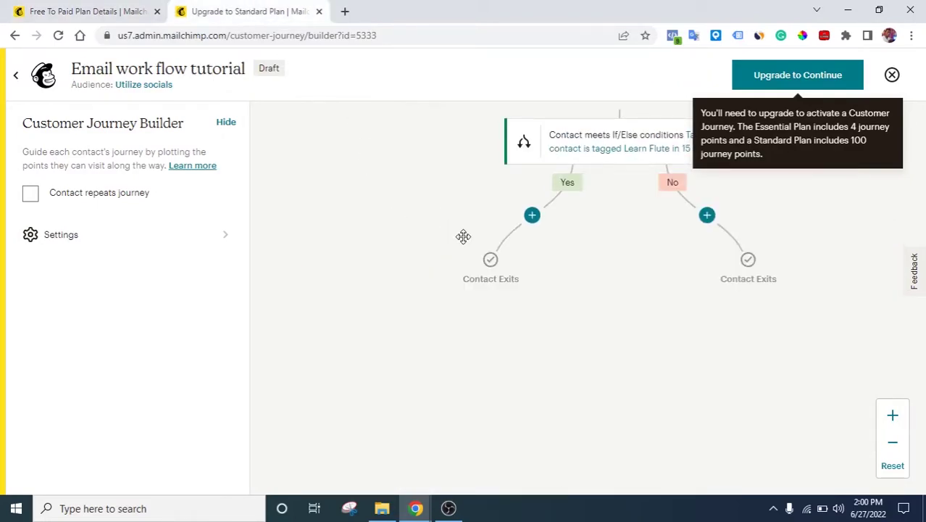
mouse_move(541, 221)
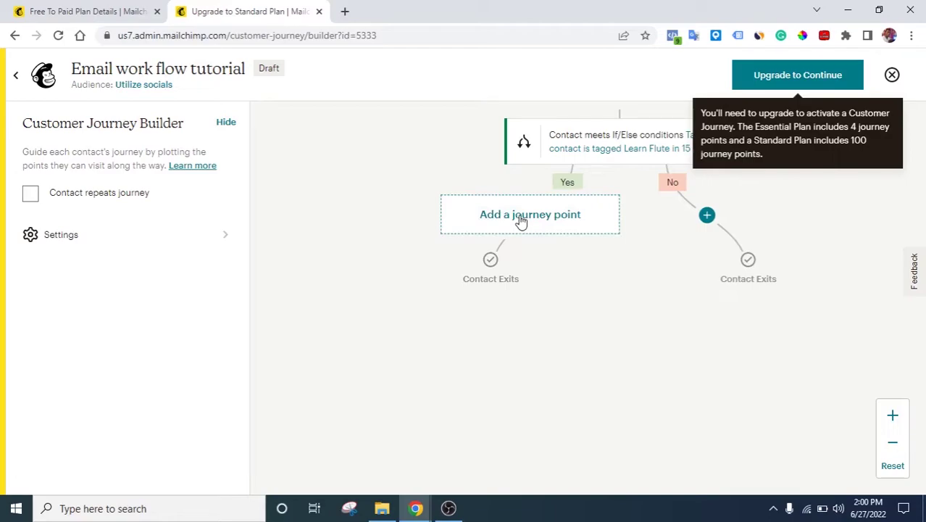
left_click(520, 221)
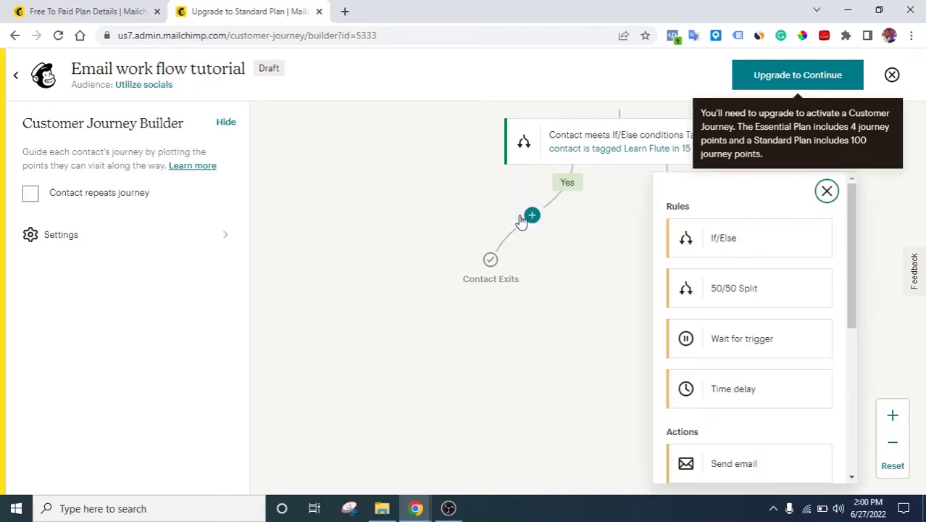
scroll(717, 331, "down", 2)
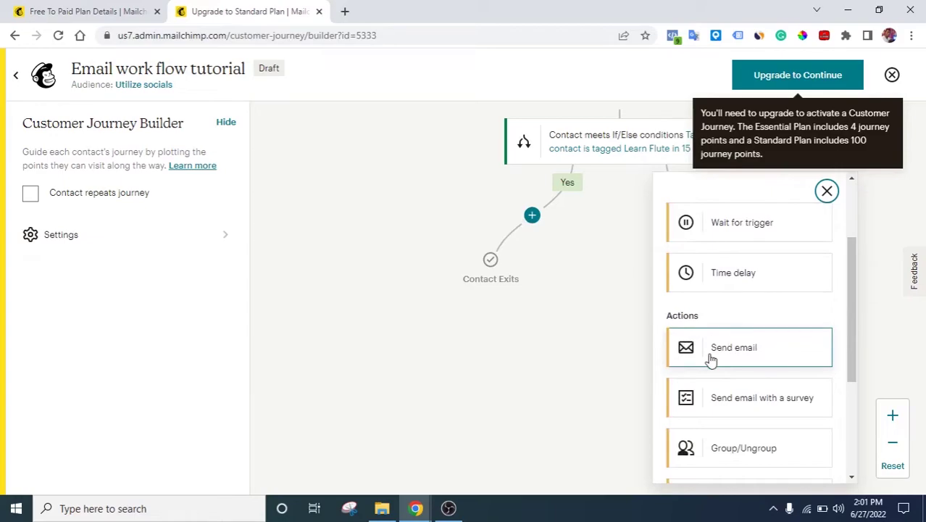
left_click(711, 359)
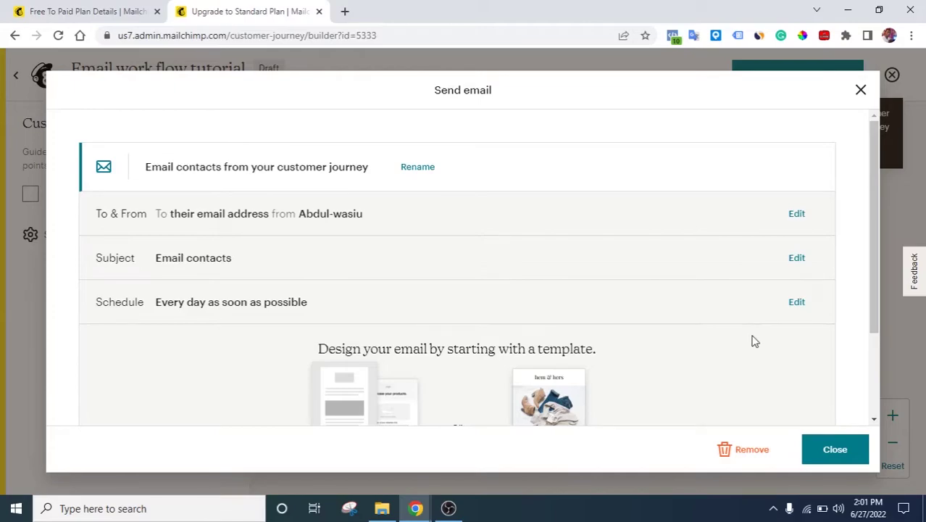
scroll(753, 341, "down", 1)
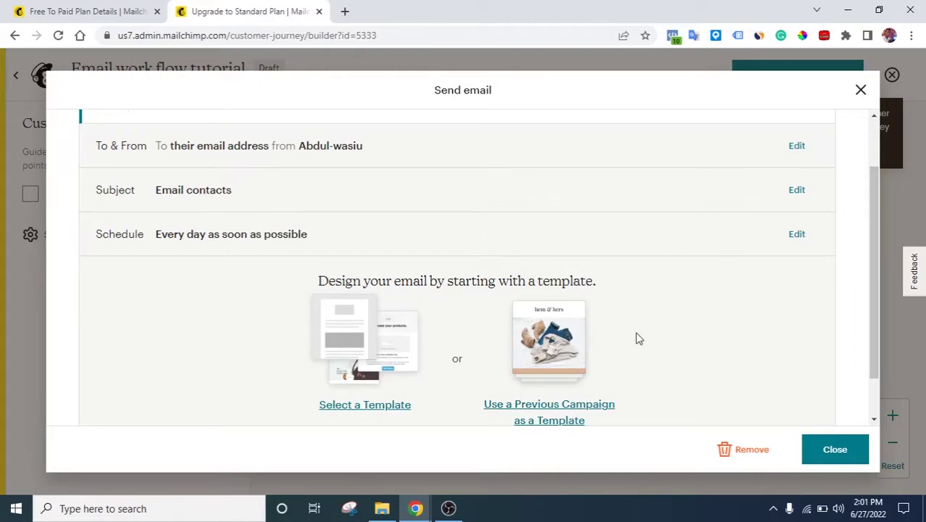
scroll(637, 337, "down", 1)
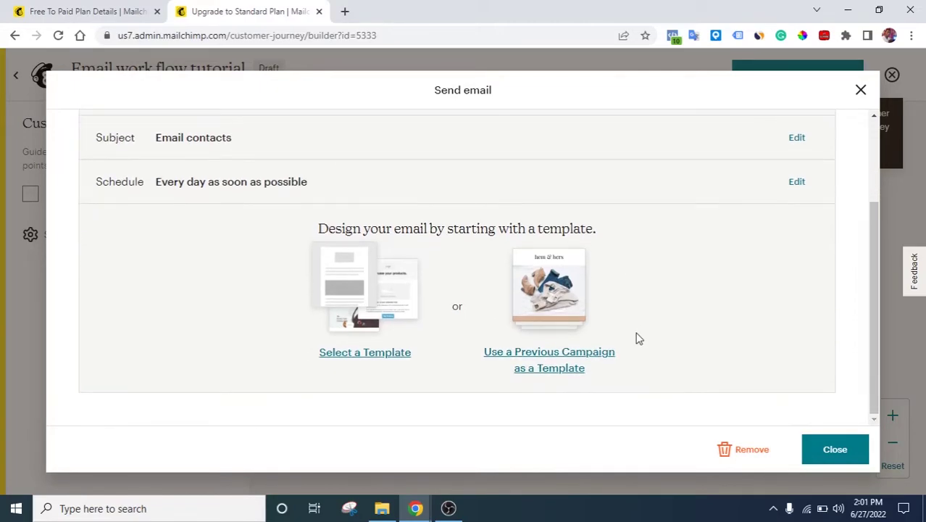
left_click(833, 450)
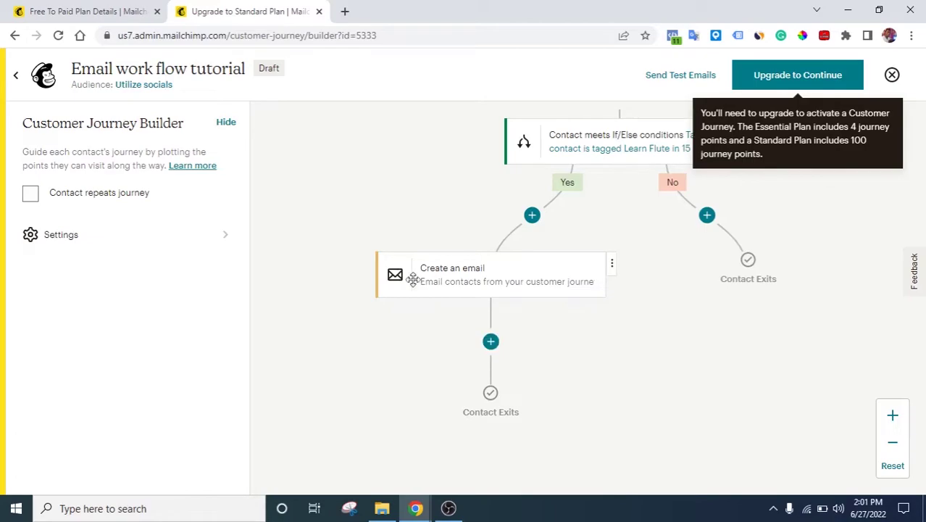
Step: Examine the delay, If/Else rule and branches that follow the Yes-branch email in the "Abandoned workflow with tags" journey
left_click(19, 7)
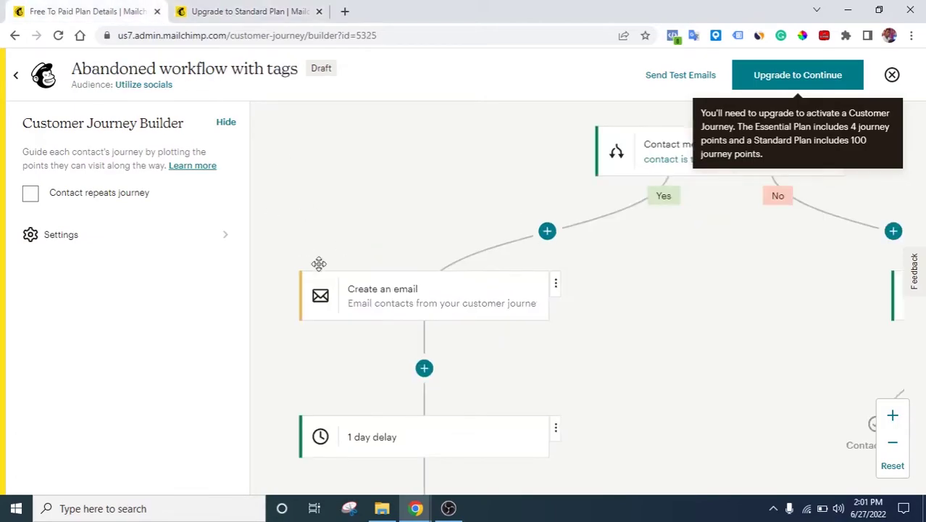
scroll(412, 424, "down", 2)
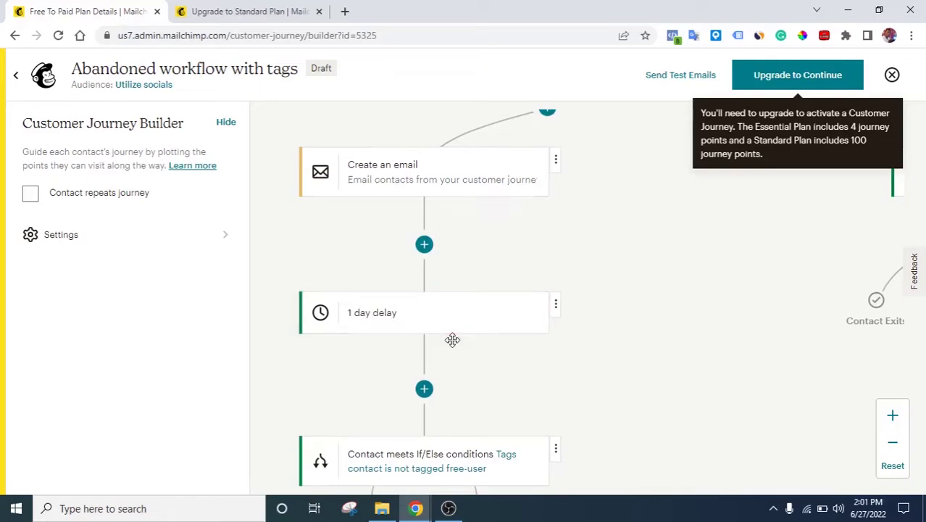
scroll(449, 390, "down", 1)
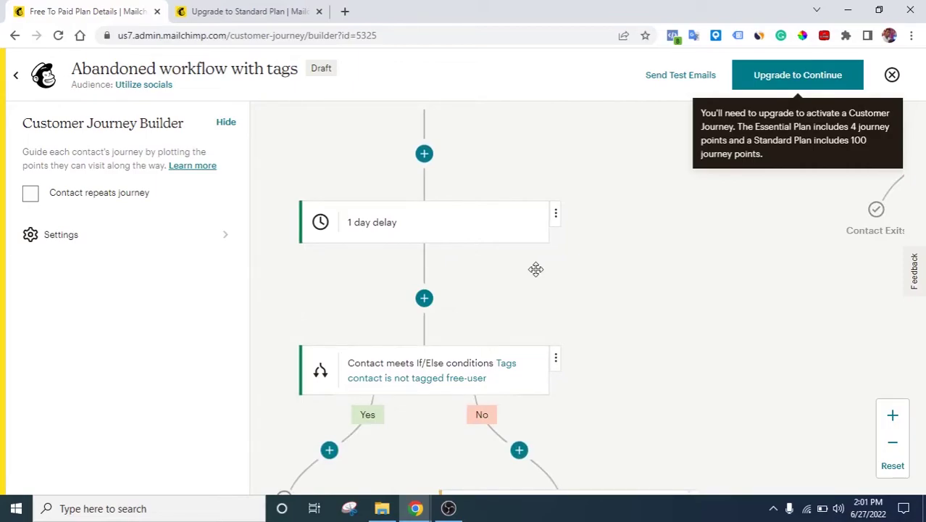
left_click_drag(536, 269, 693, 209)
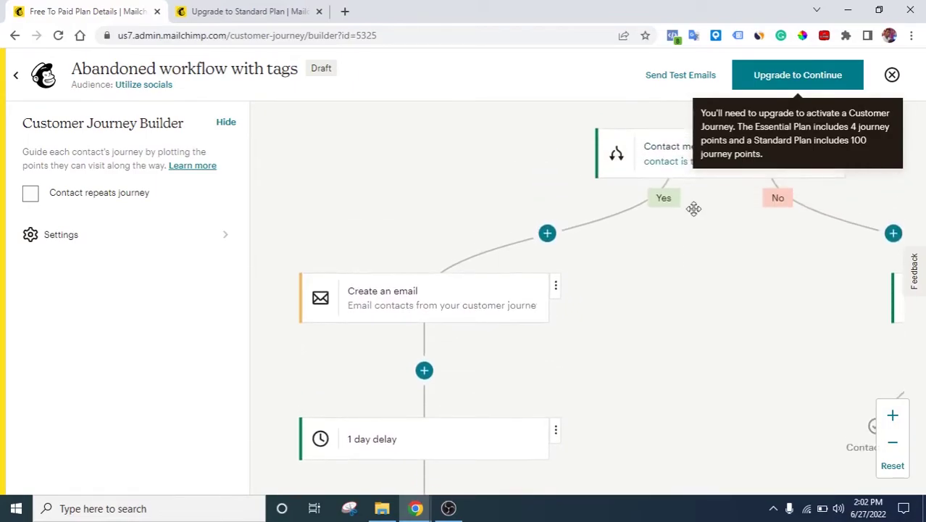
scroll(693, 209, "down", 1)
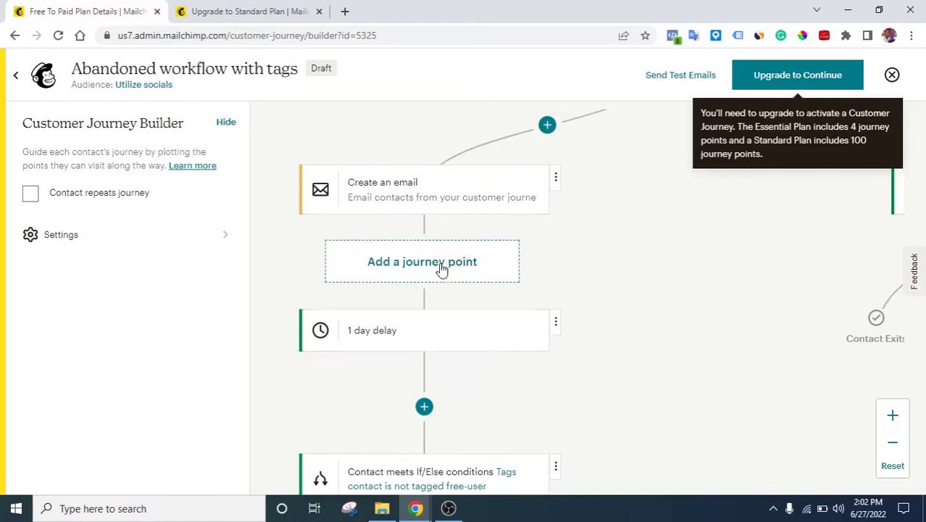
scroll(453, 352, "down", 2)
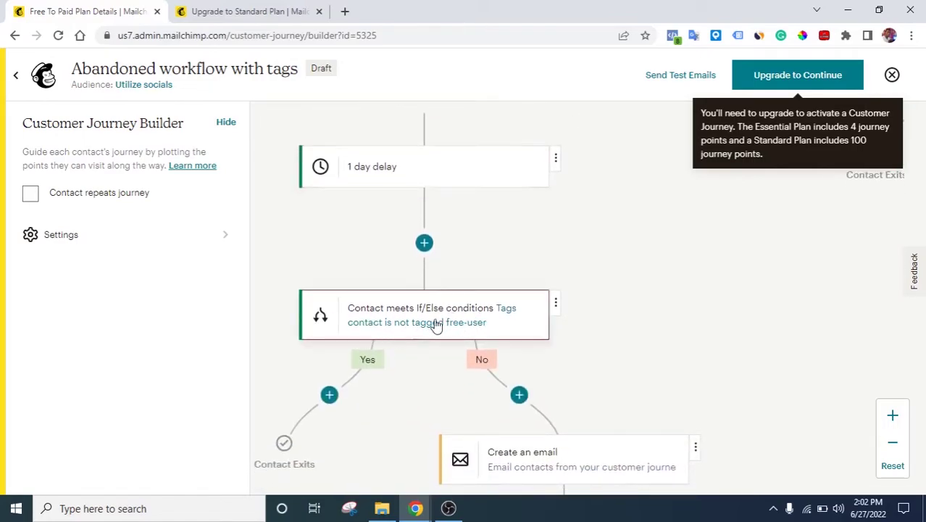
scroll(482, 359, "down", 1)
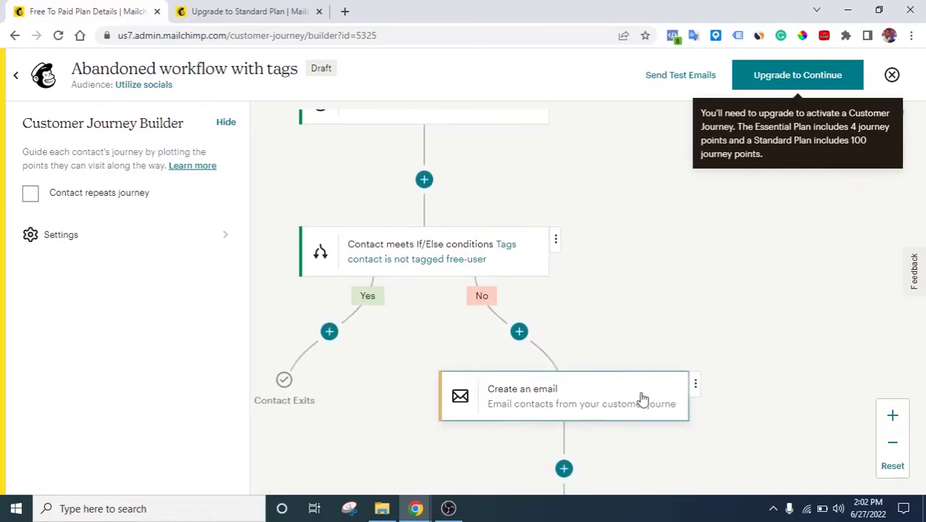
scroll(585, 323, "up", 1)
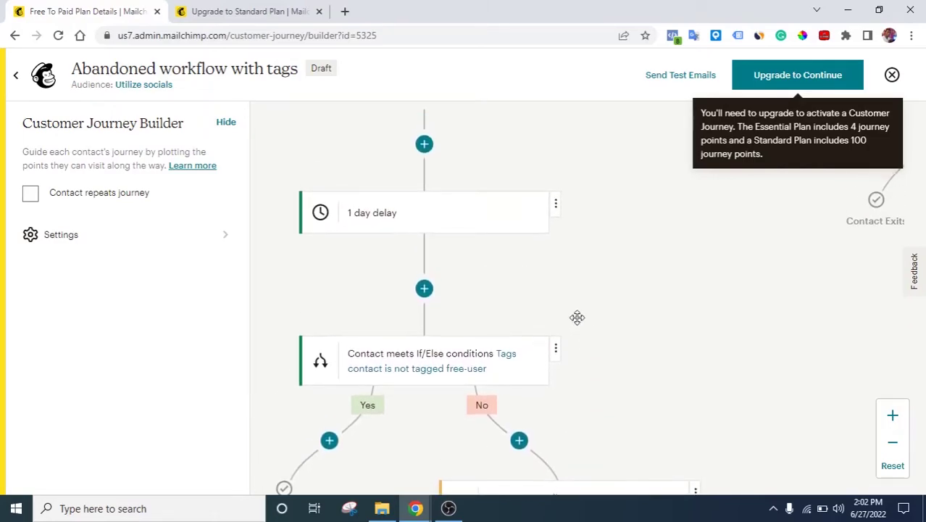
scroll(602, 300, "up", 1)
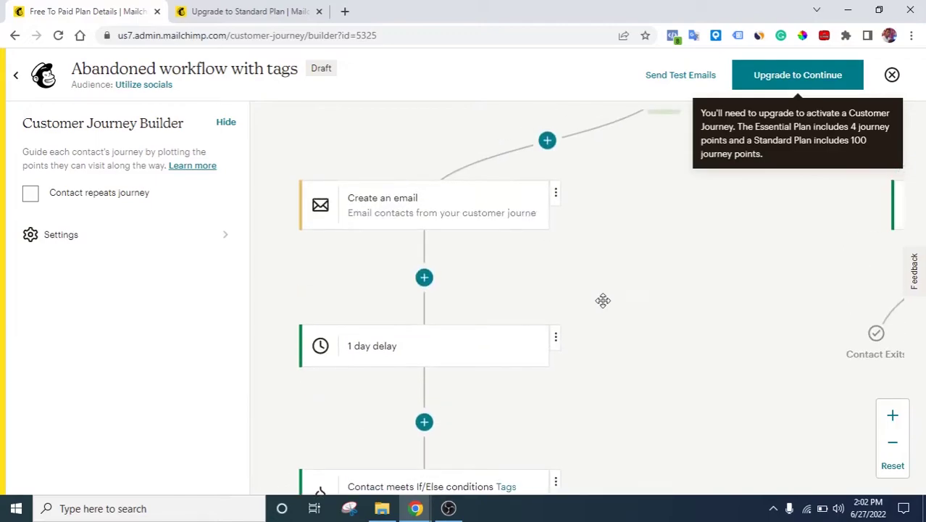
scroll(493, 290, "down", 2)
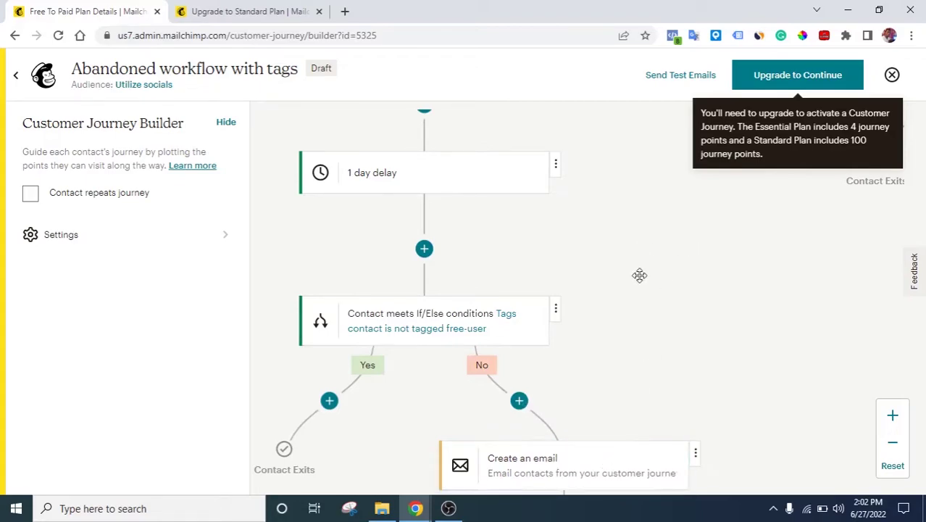
scroll(640, 274, "up", 2)
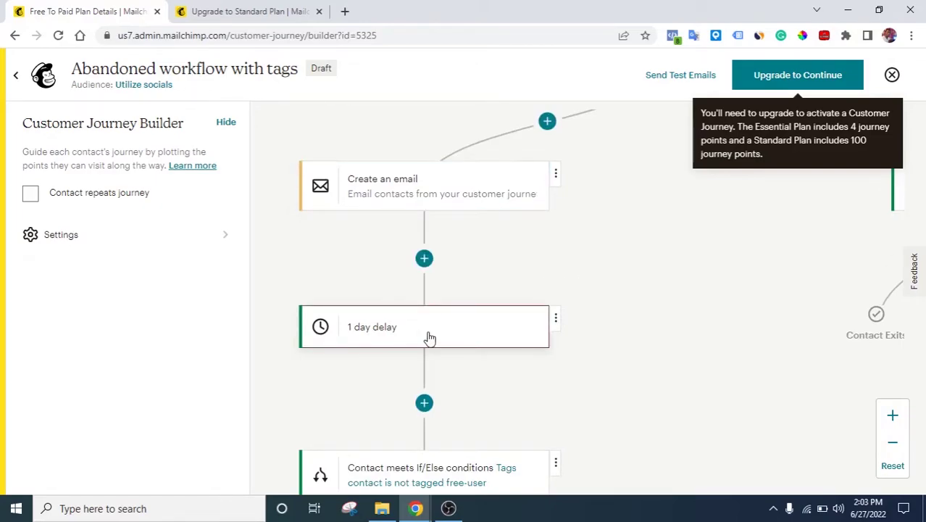
Step: In the "Email work flow tutorial" journey, add a time delay of 1 day after the Yes-branch email and save it
left_click(214, 8)
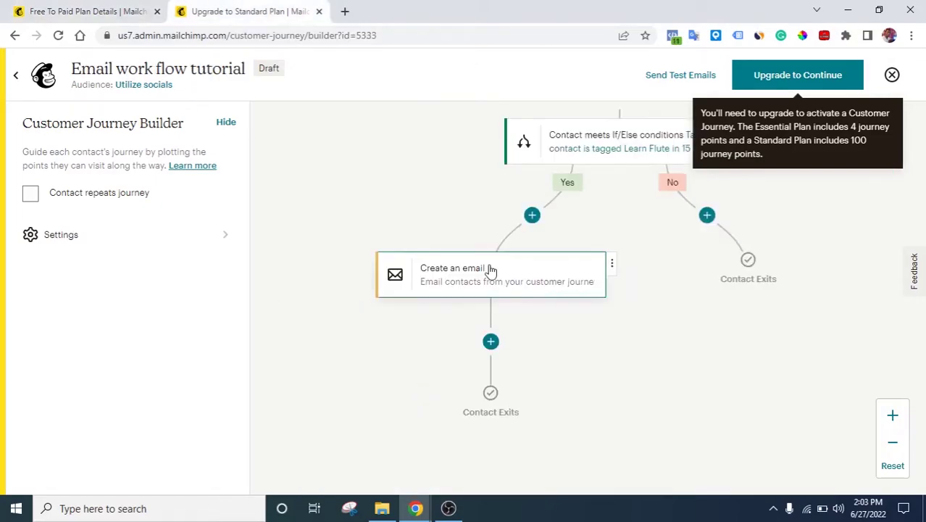
left_click(497, 343)
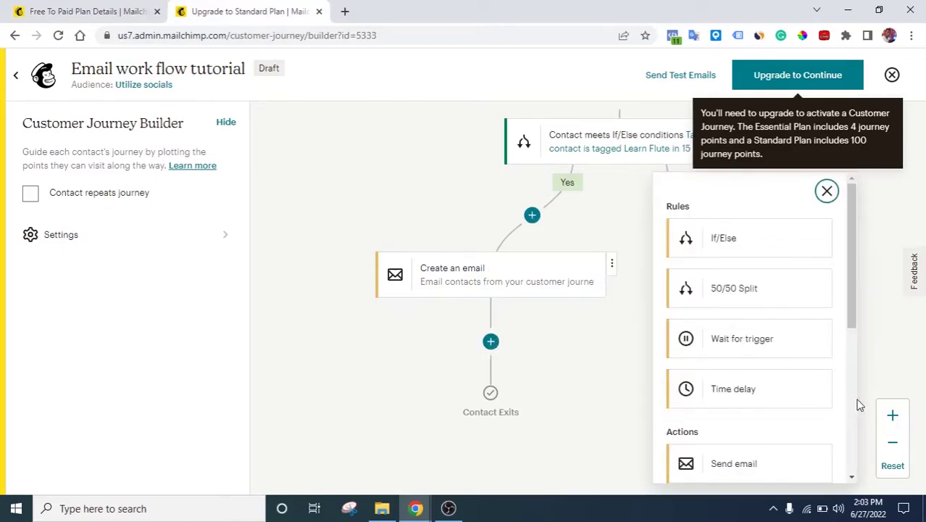
left_click(747, 399)
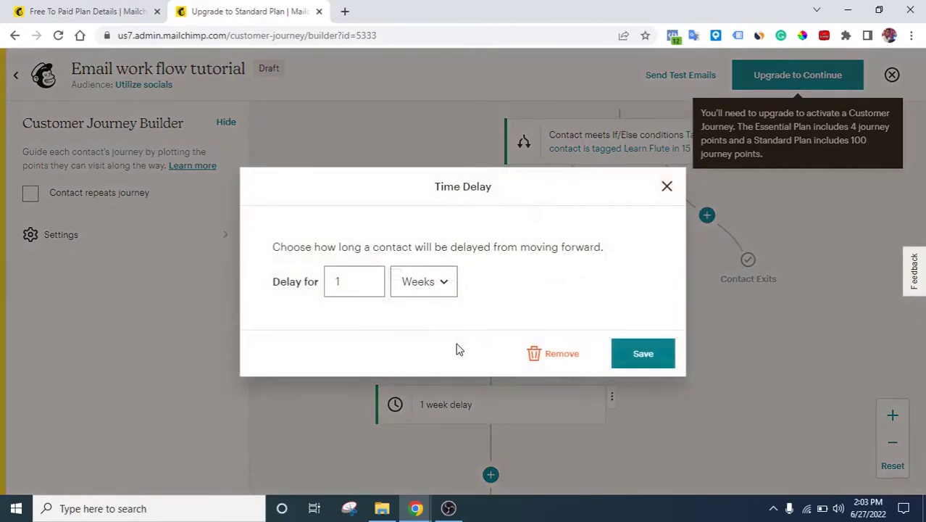
left_click(447, 288)
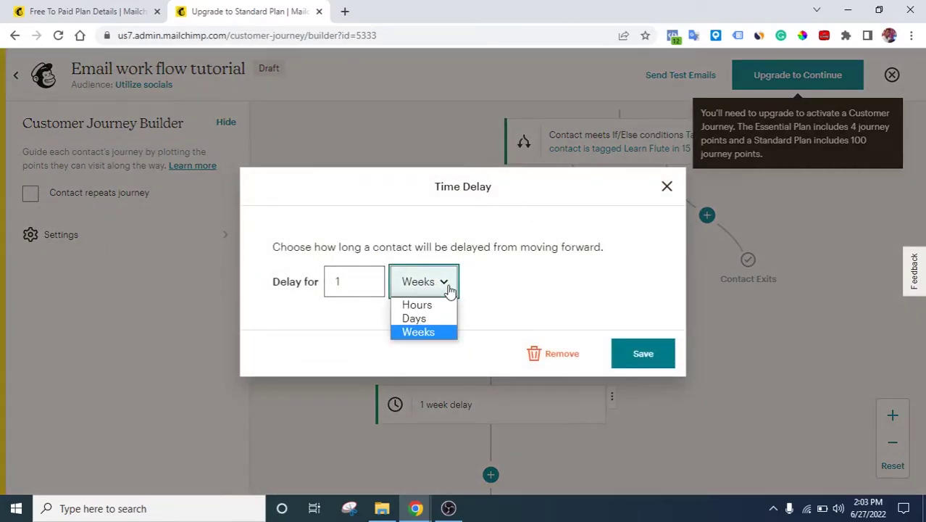
left_click(412, 319)
left_click(620, 358)
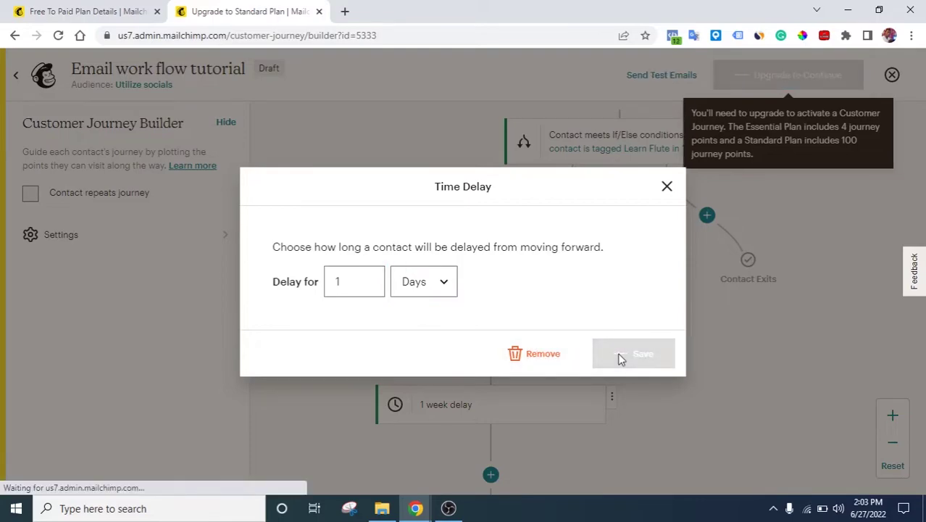
scroll(517, 413, "down", 1)
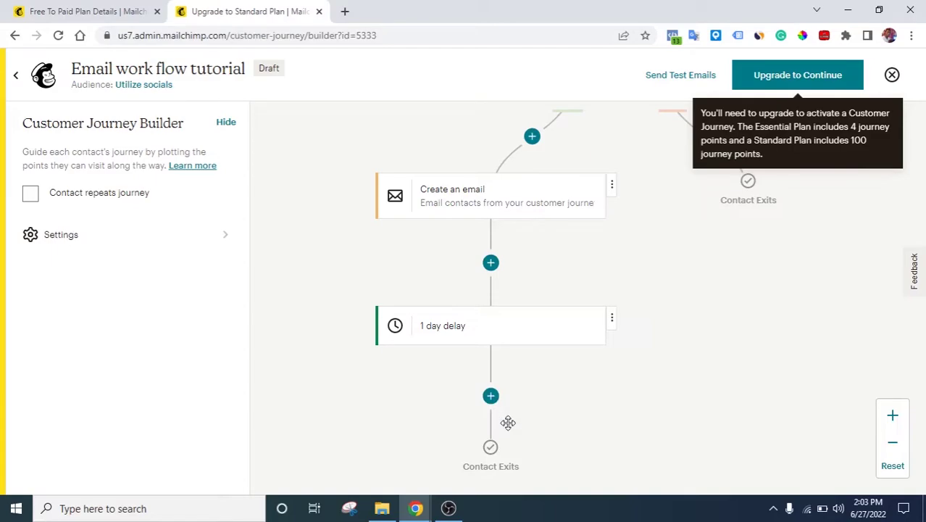
Step: Check the If/Else condition and its Yes and No branches after the 1 day delay in the "Abandoned workflow with tags" journey
left_click(69, 6)
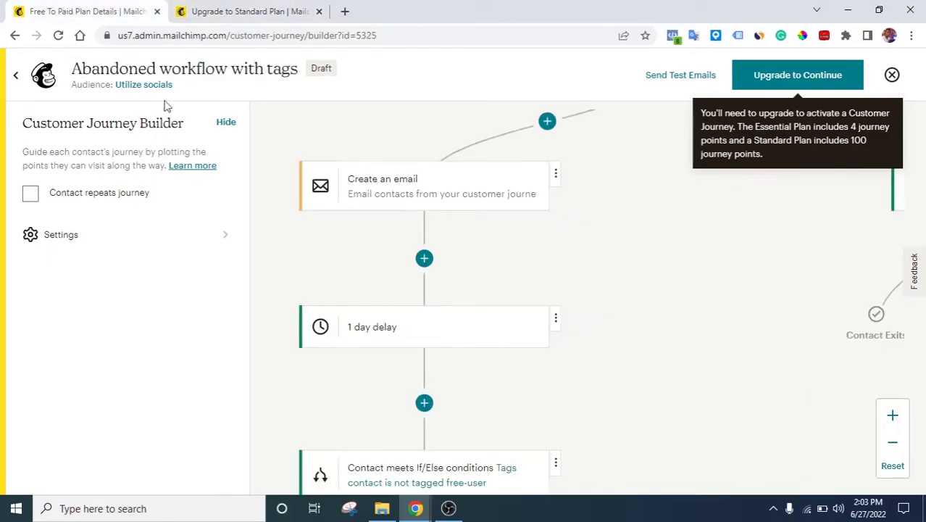
scroll(347, 385, "down", 2)
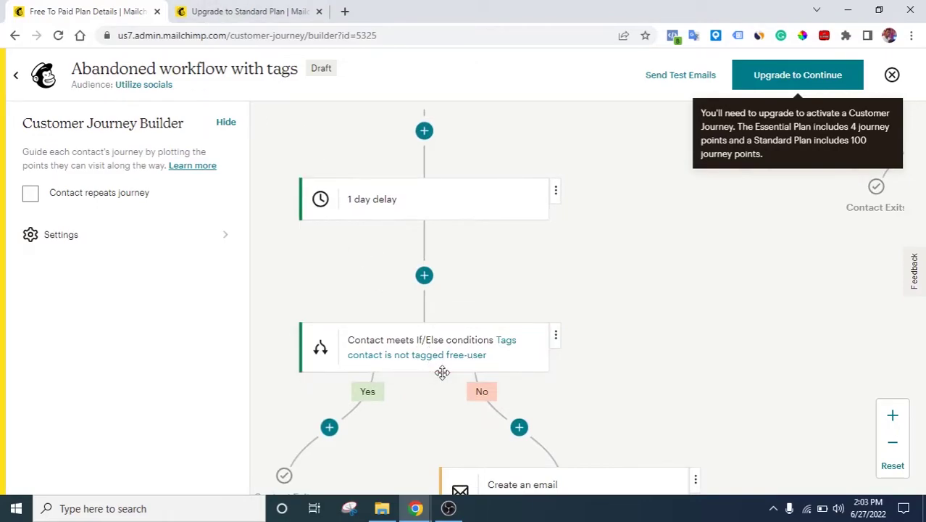
scroll(482, 374, "down", 2)
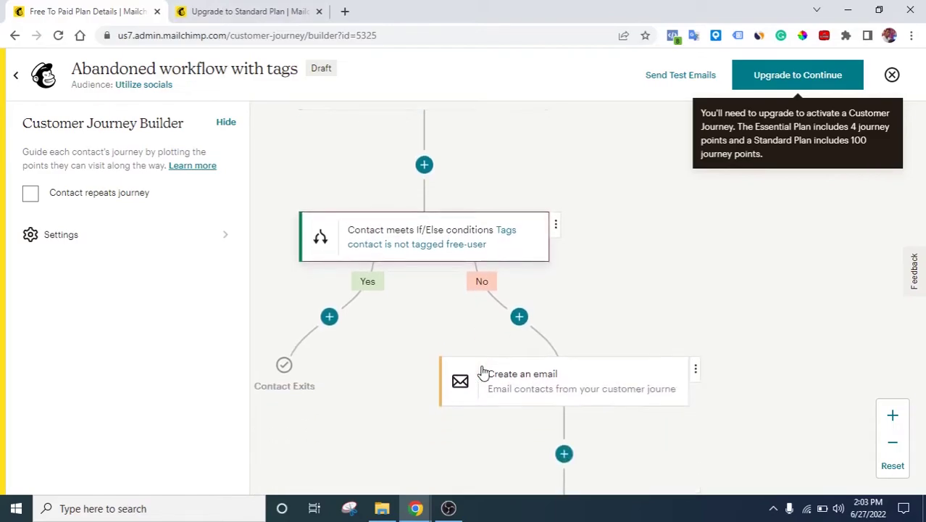
scroll(447, 322, "up", 1)
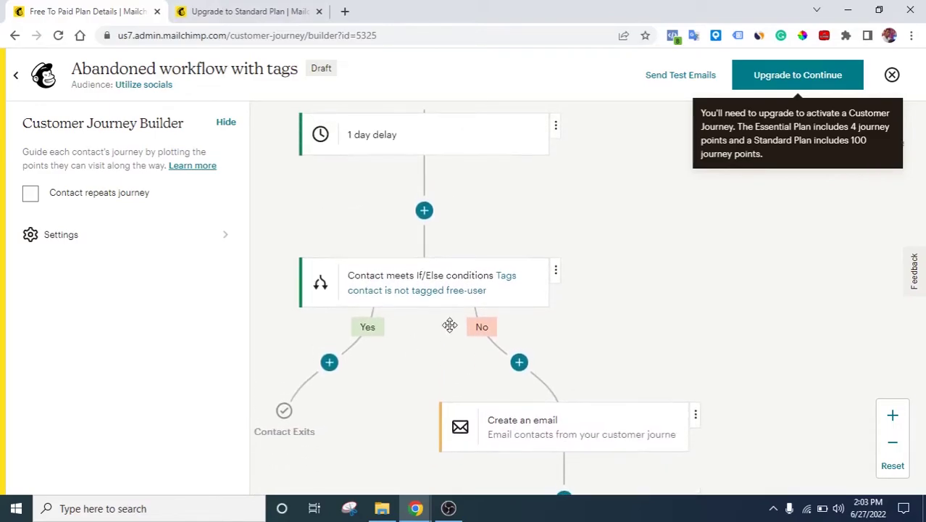
scroll(448, 322, "down", 1)
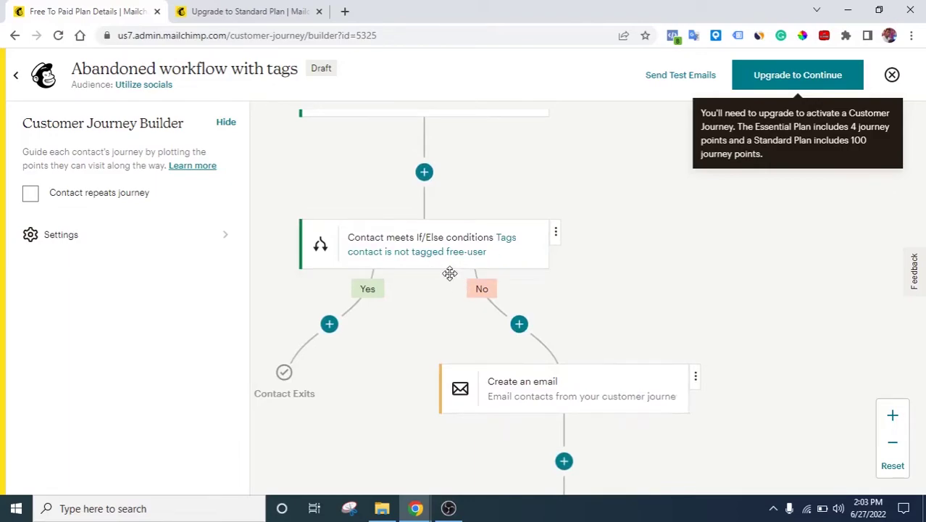
Step: In the "Email work flow tutorial" journey, add an If/Else rule after the 1 day delay with condition Tags, contact is not tagged, free-user, and save it
left_click(221, 6)
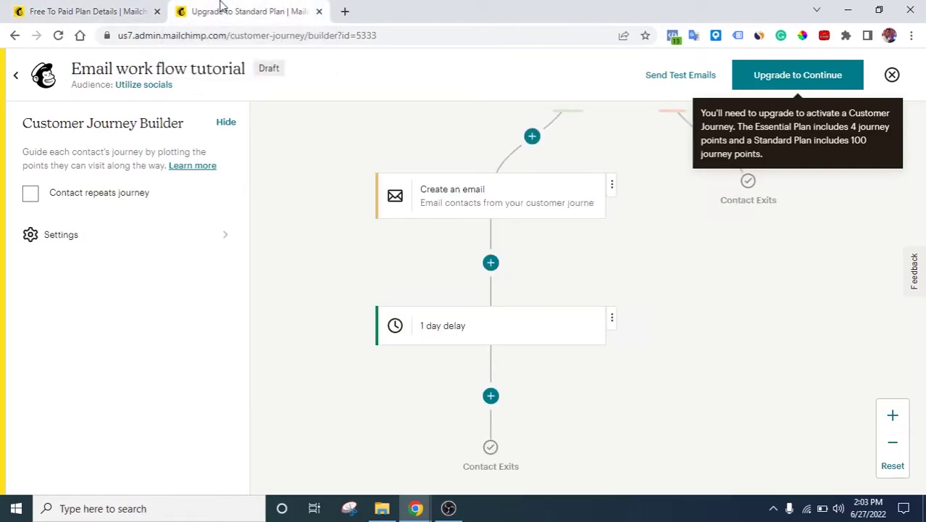
left_click(488, 396)
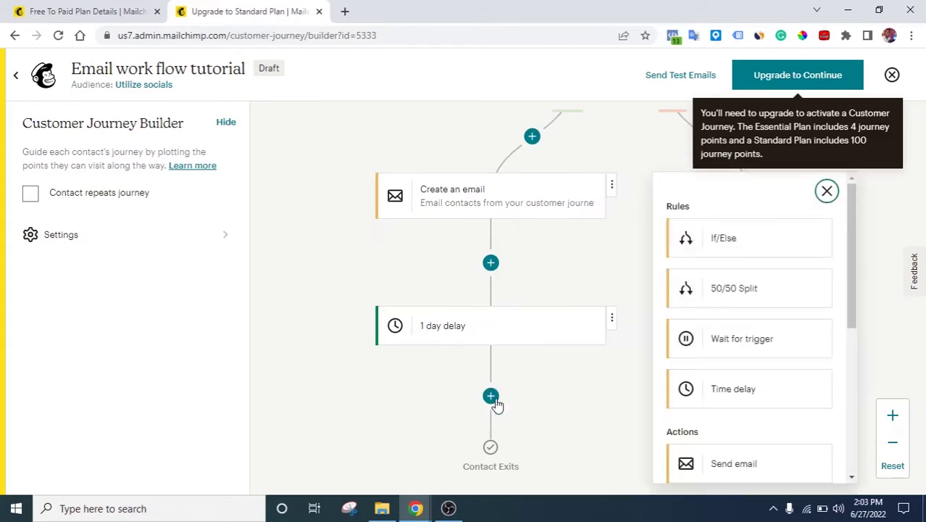
left_click(730, 239)
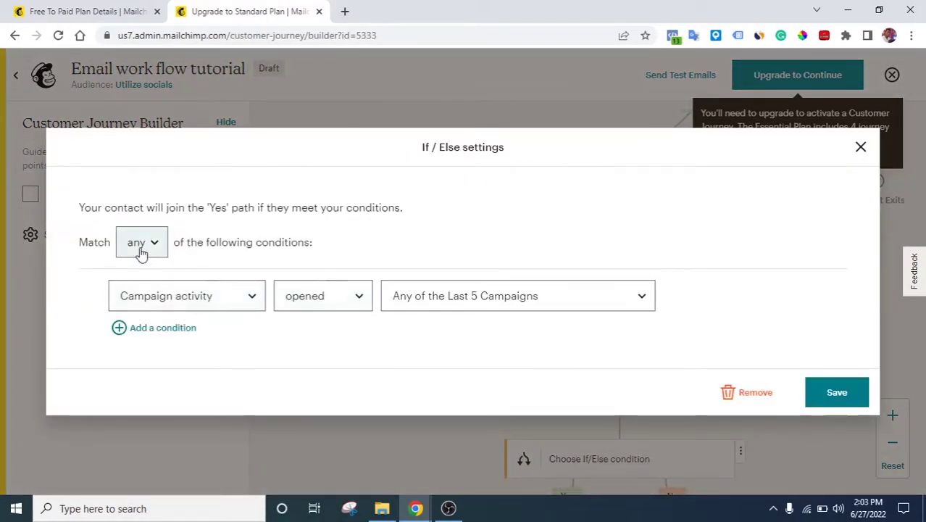
left_click(196, 301)
scroll(205, 413, "down", 2)
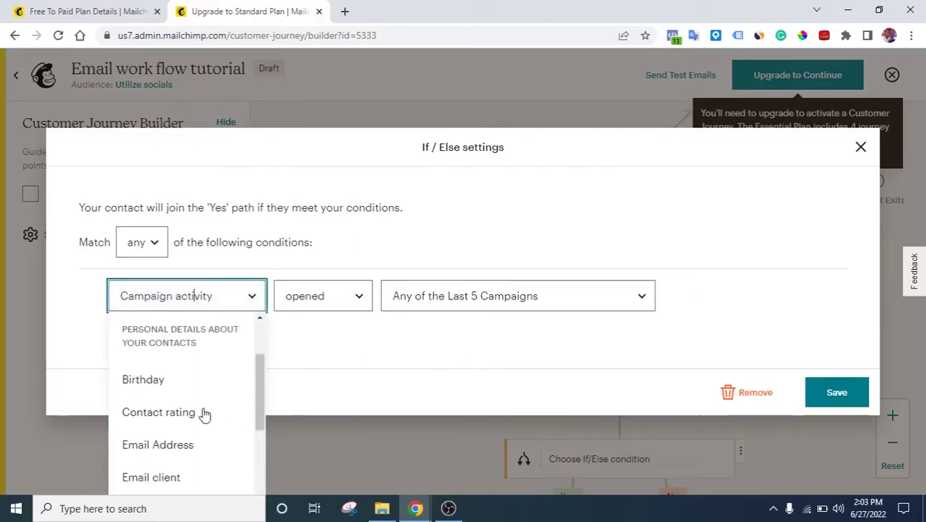
scroll(204, 413, "up", 2)
left_click(168, 392)
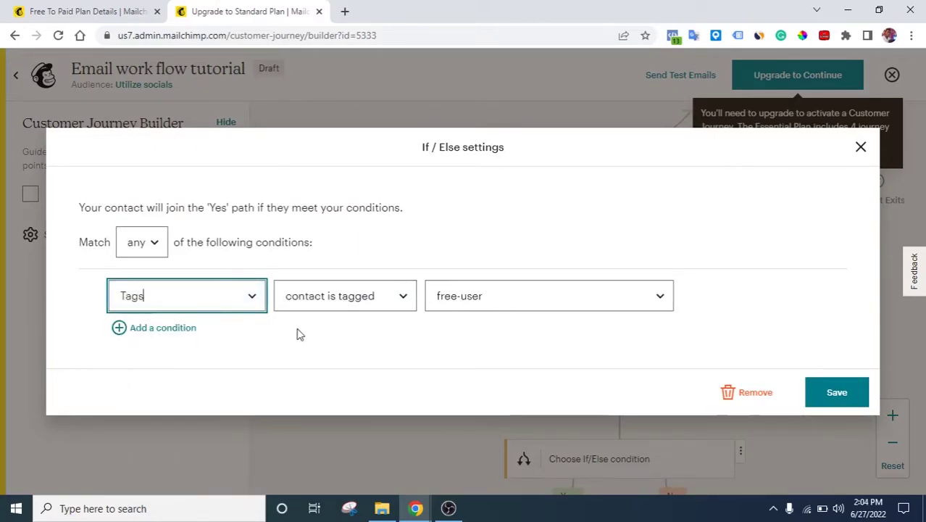
left_click(334, 301)
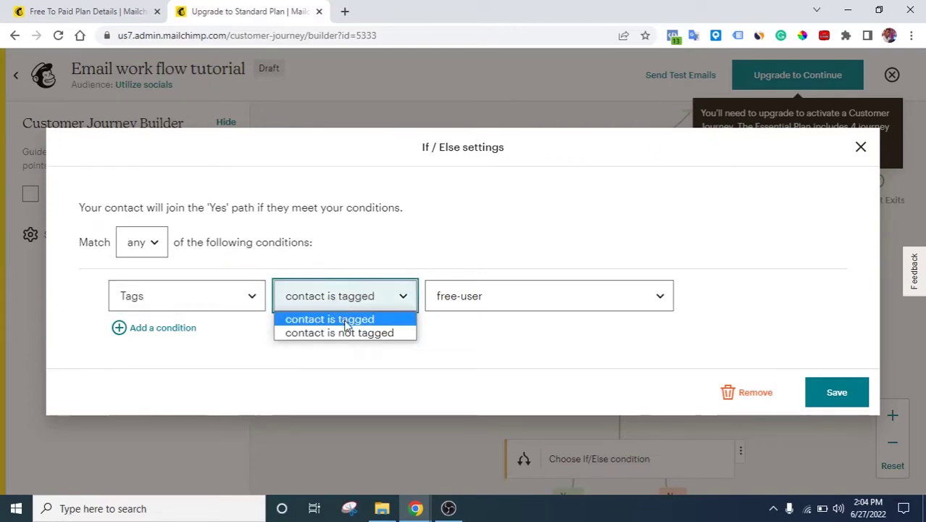
left_click(343, 333)
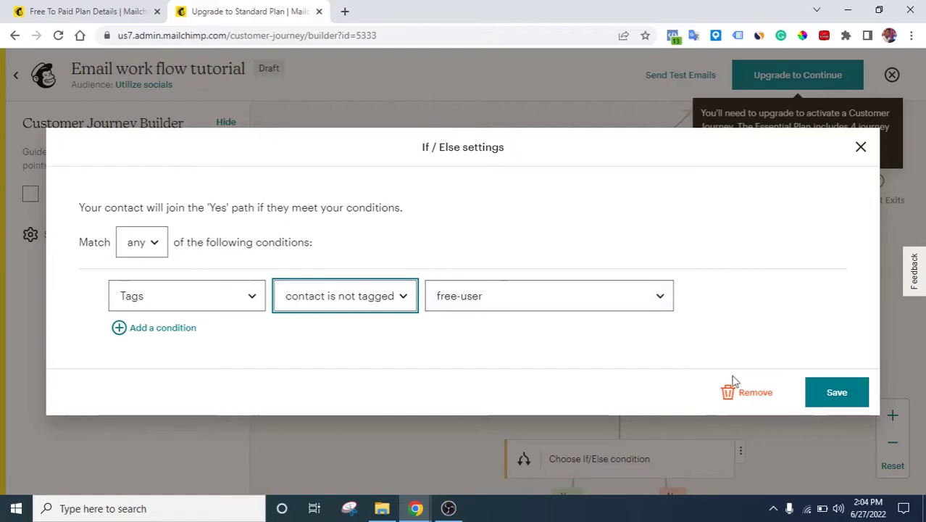
left_click(827, 395)
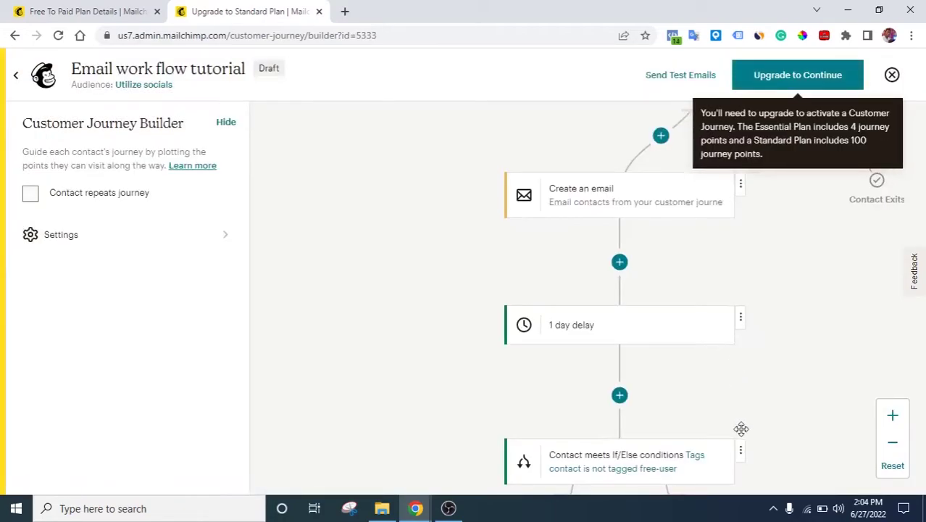
Step: Add a Send email point on the No branch of the "contact is not tagged free-user" rule, leaving its template unselected
scroll(740, 429, "down", 2)
scroll(614, 400, "down", 2)
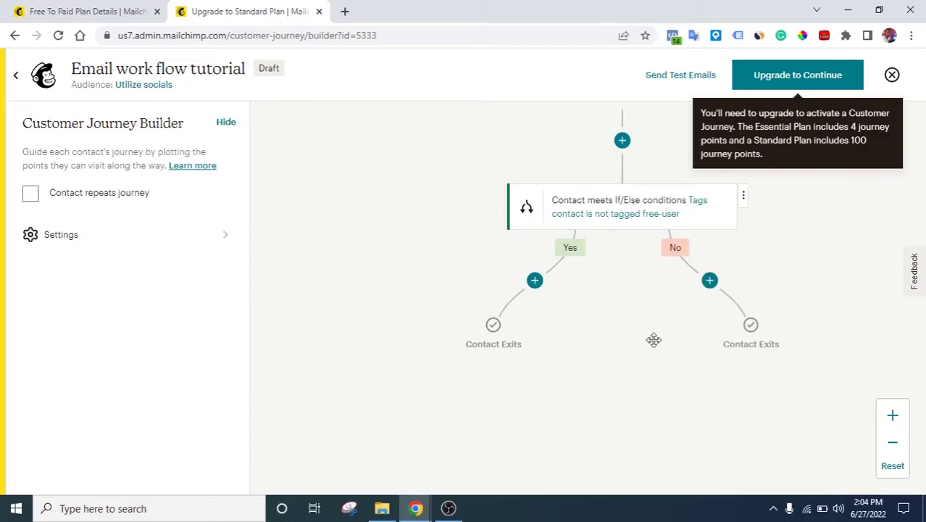
mouse_move(706, 301)
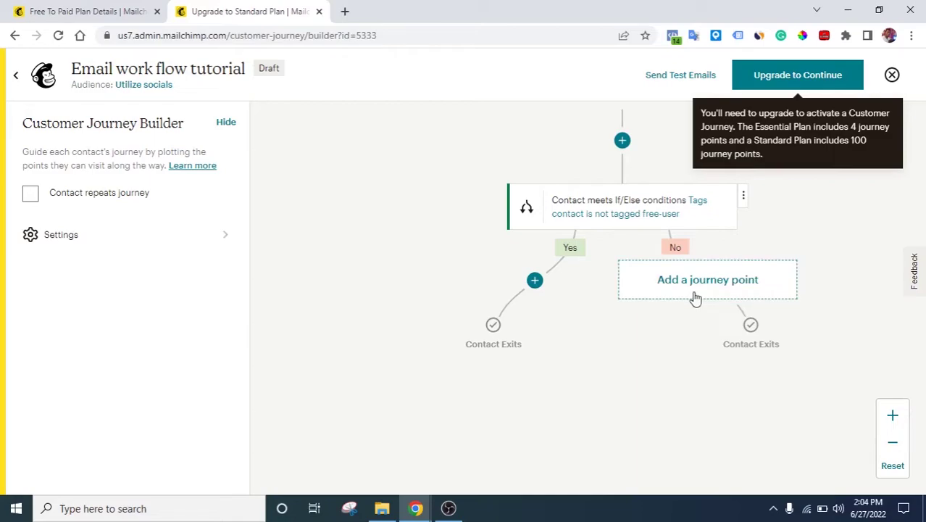
left_click(80, 11)
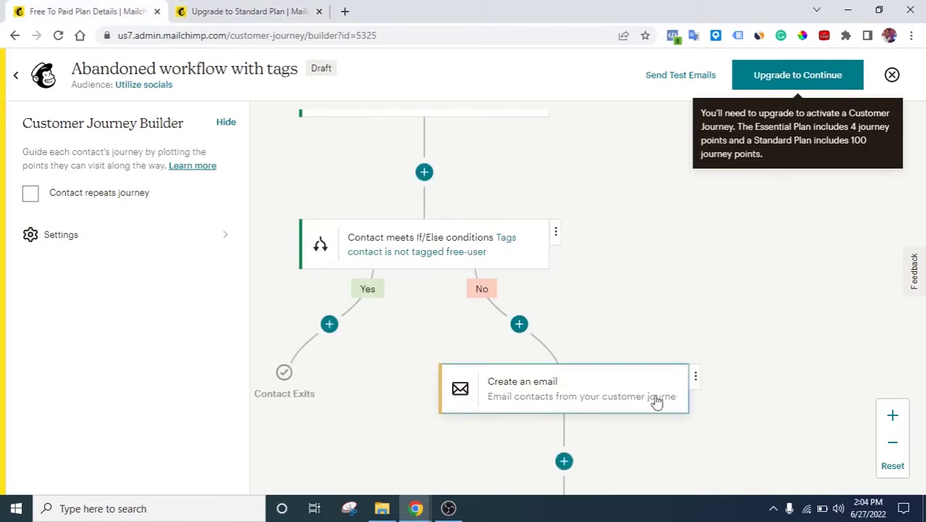
left_click(248, 11)
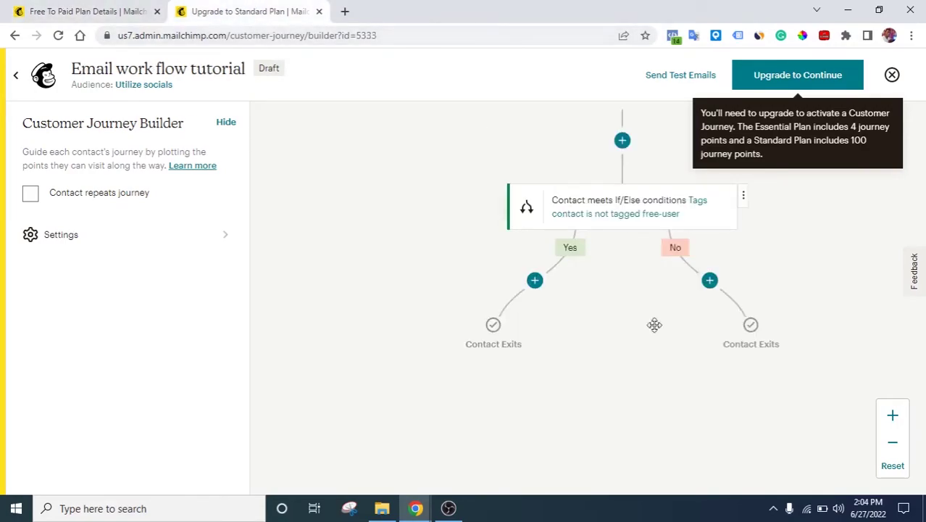
left_click(726, 280)
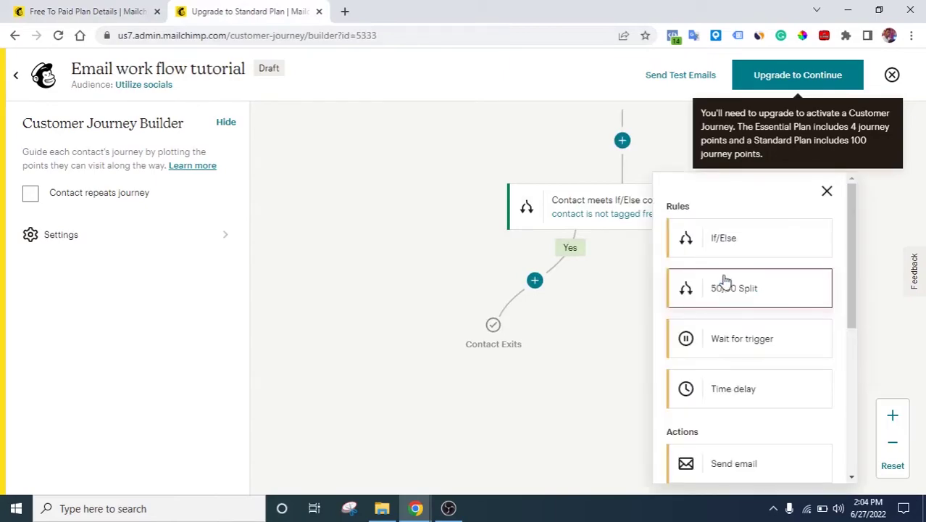
scroll(754, 347, "down", 2)
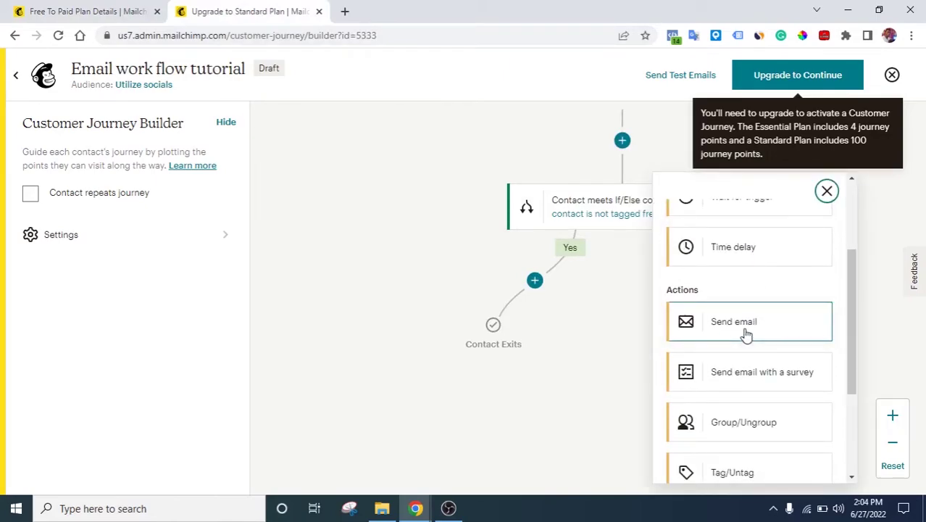
left_click(744, 335)
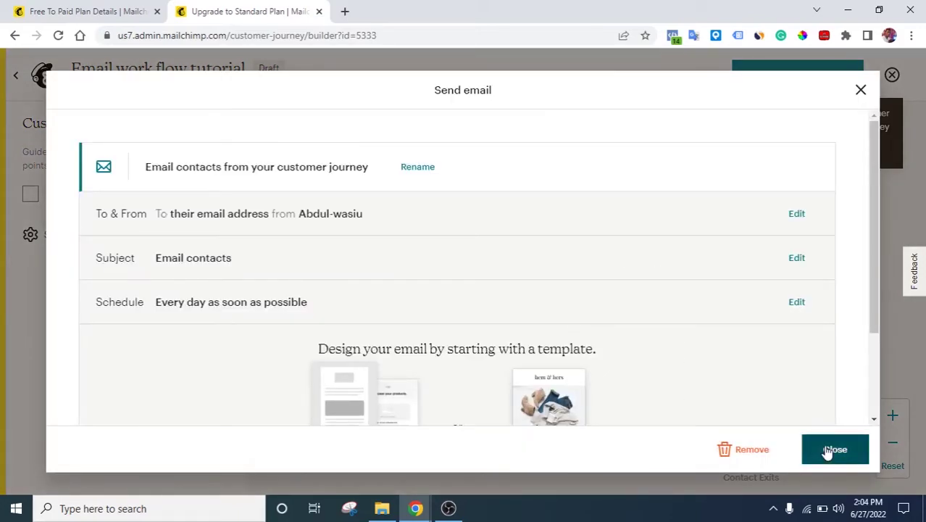
scroll(765, 271, "down", 2)
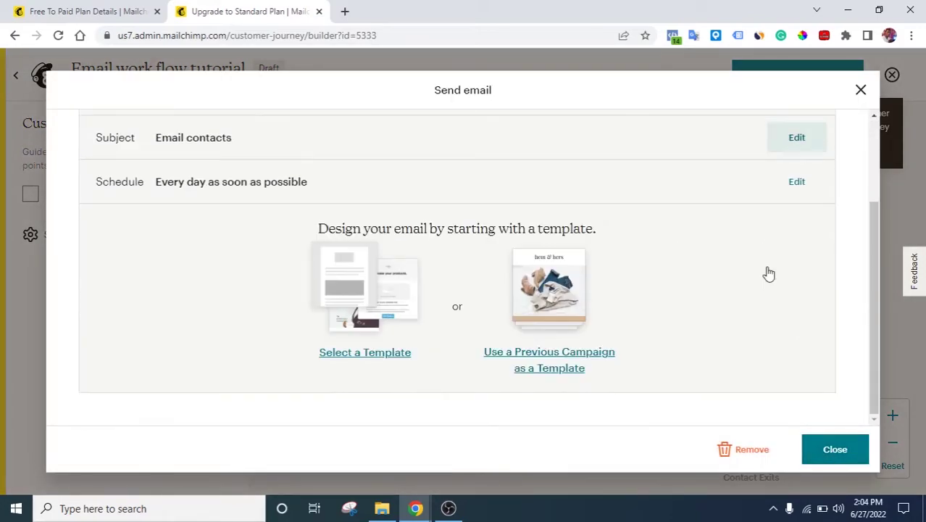
left_click(857, 451)
scroll(765, 232, "down", 3)
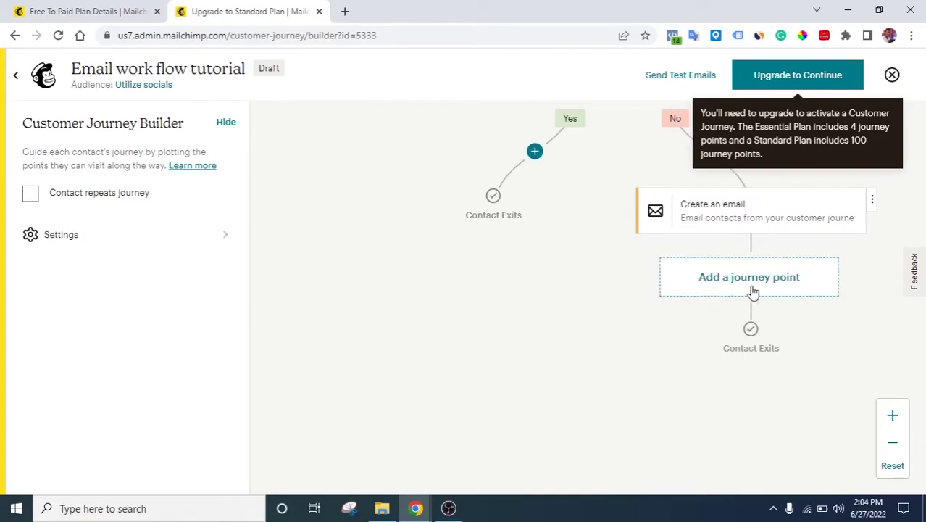
Step: In the "Abandoned workflow with tags" journey, examine the delay, If/Else rule and email that follow the No-branch email
left_click(40, 9)
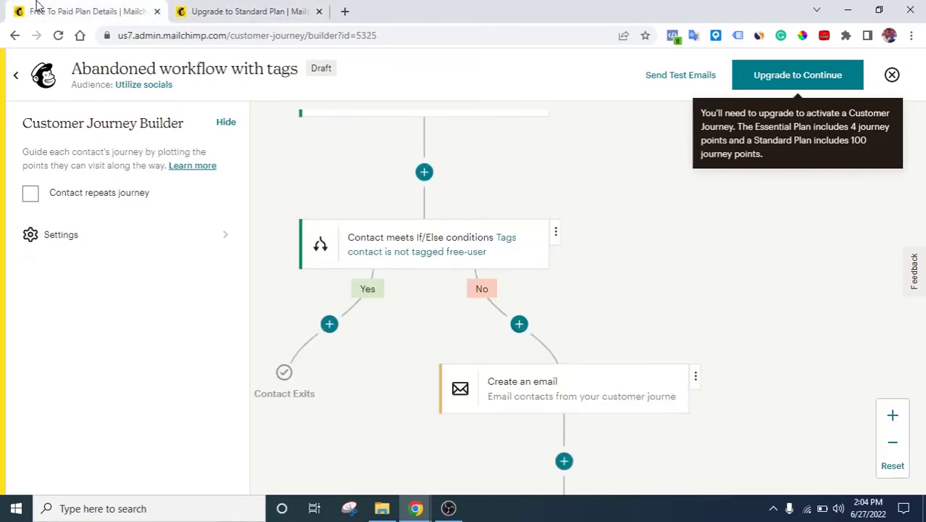
scroll(500, 384, "down", 3)
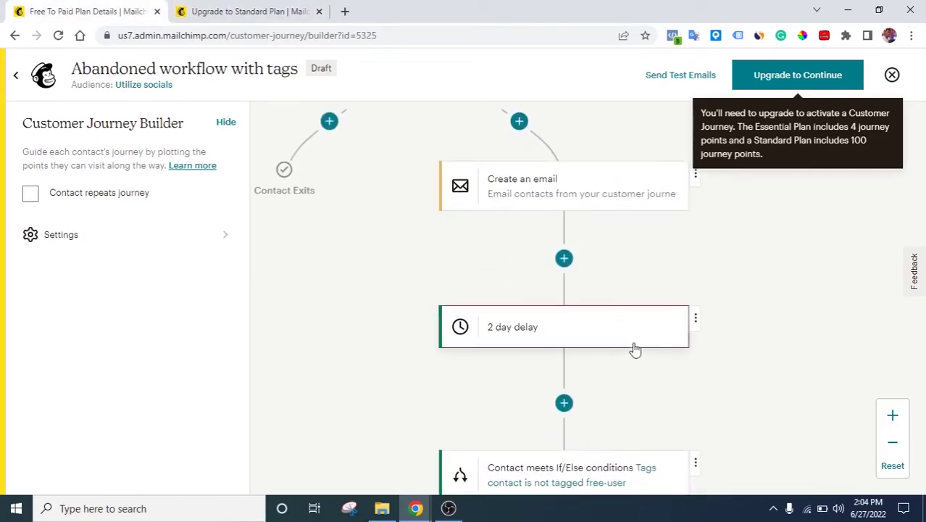
scroll(570, 378, "down", 2)
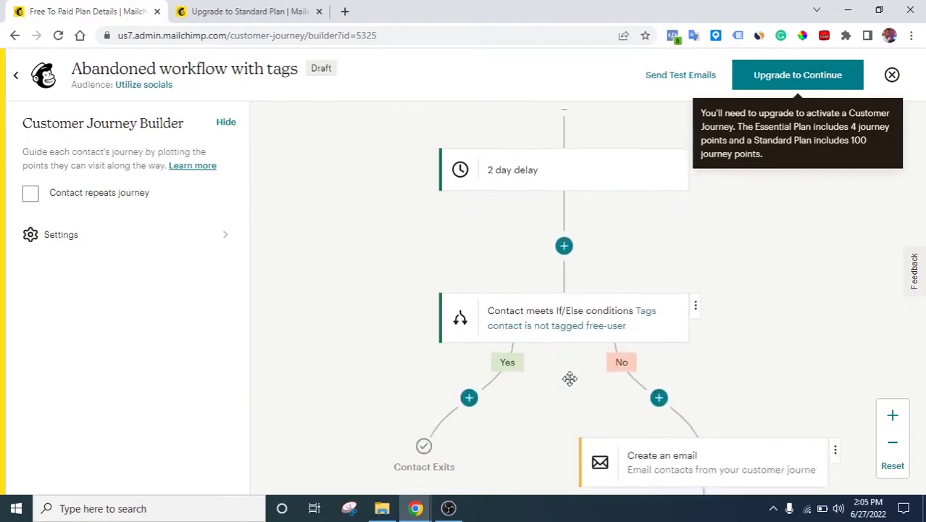
scroll(643, 421, "down", 2)
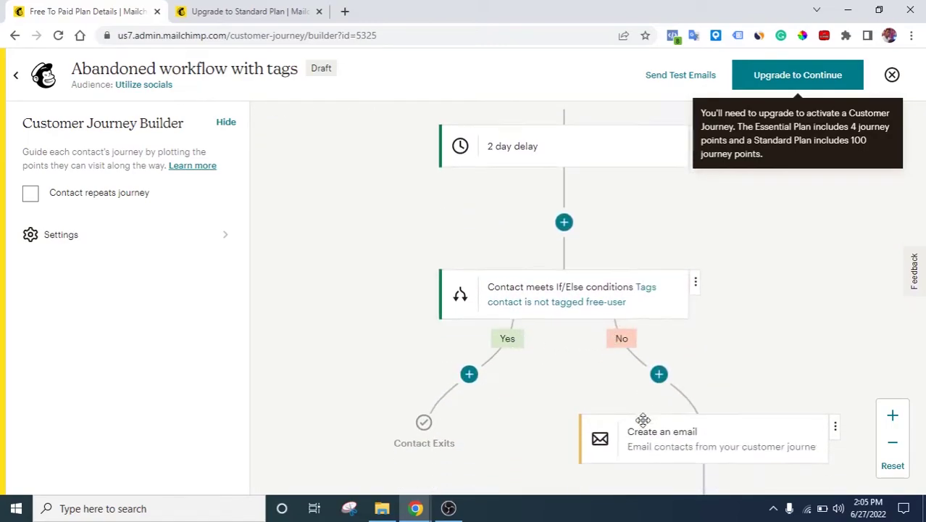
scroll(645, 419, "up", 1)
scroll(647, 211, "up", 2)
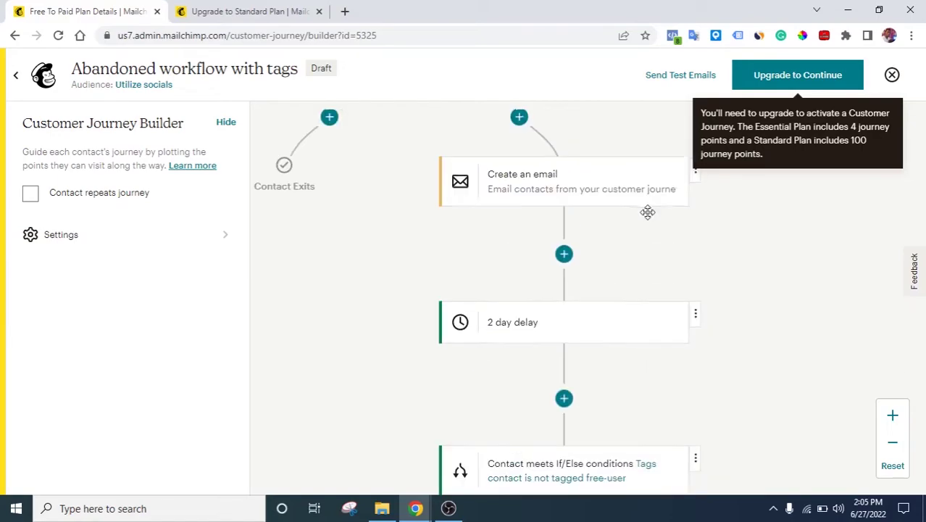
scroll(647, 212, "down", 1)
scroll(647, 211, "up", 2)
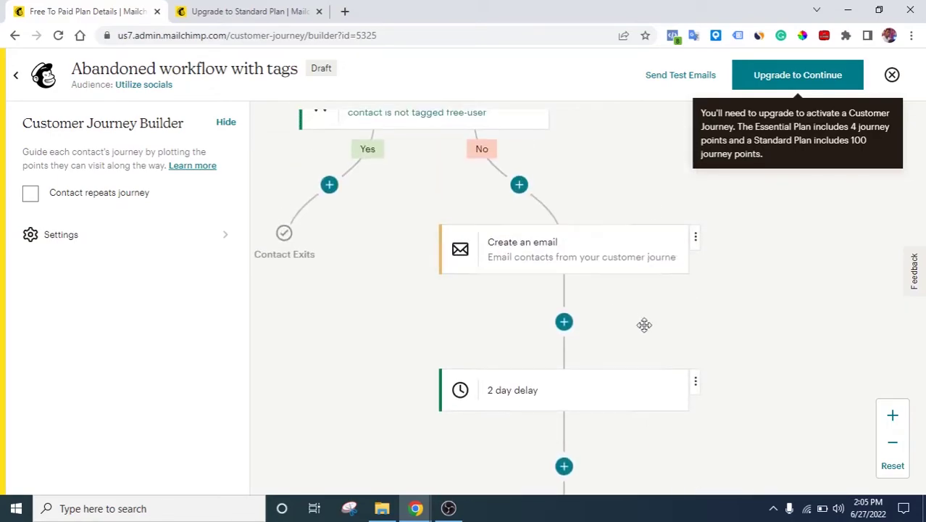
scroll(522, 156, "up", 2)
scroll(523, 161, "down", 5)
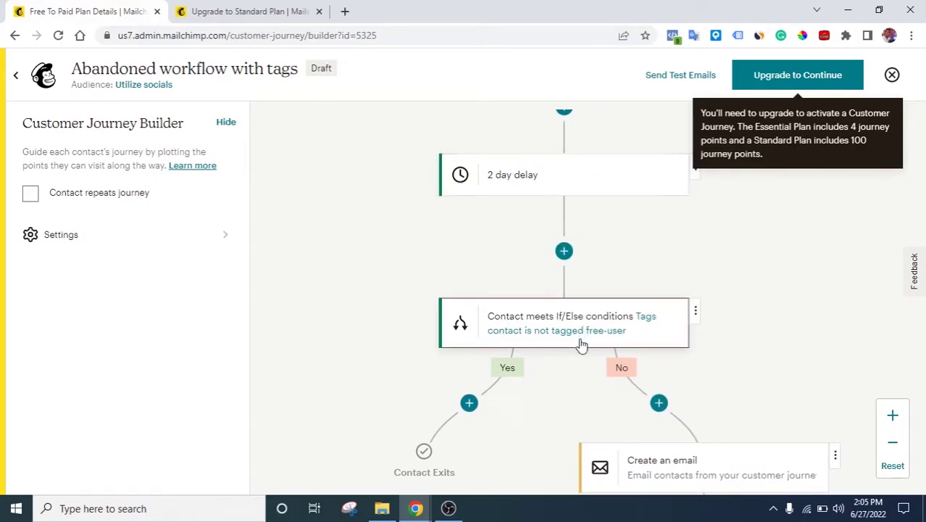
scroll(585, 352, "down", 2)
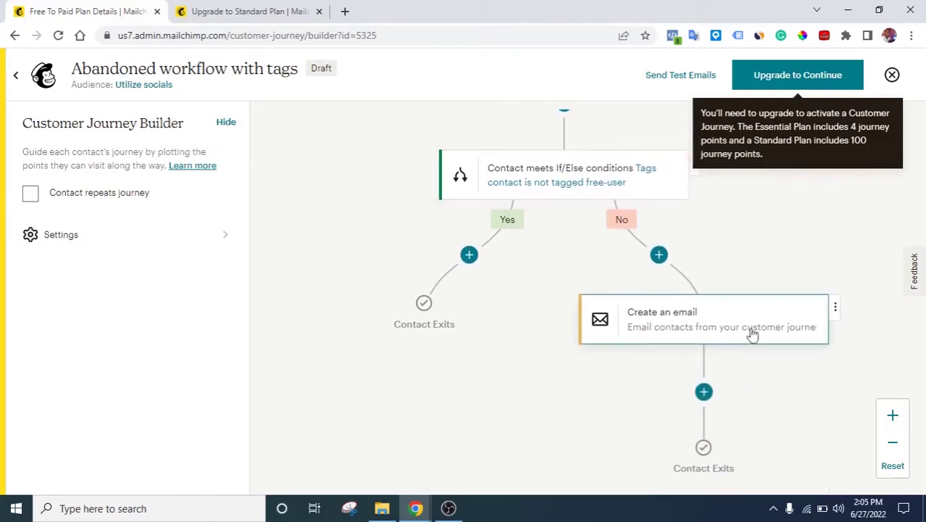
Step: Examine the If/Else rule and its branches on the No side of the "Learn Flute in 15 weeks" tag condition in the reference journey
scroll(579, 382, "right", 5)
scroll(579, 382, "up", 2)
scroll(579, 383, "up", 1)
scroll(546, 338, "down", 1)
scroll(546, 338, "right", 1)
scroll(545, 338, "left", 3)
scroll(528, 291, "up", 4)
scroll(528, 290, "left", 1)
scroll(426, 300, "left", 5)
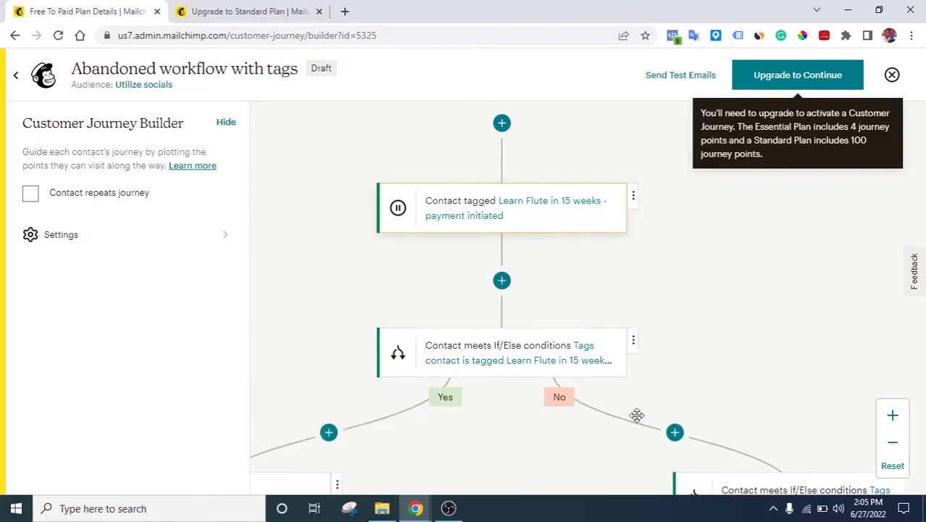
scroll(637, 414, "down", 2)
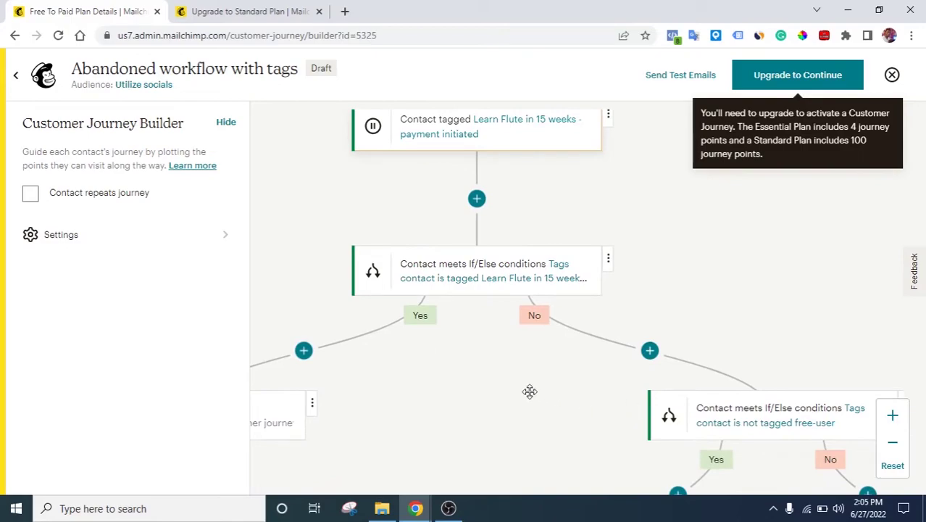
scroll(644, 373, "right", 4)
scroll(643, 373, "down", 1)
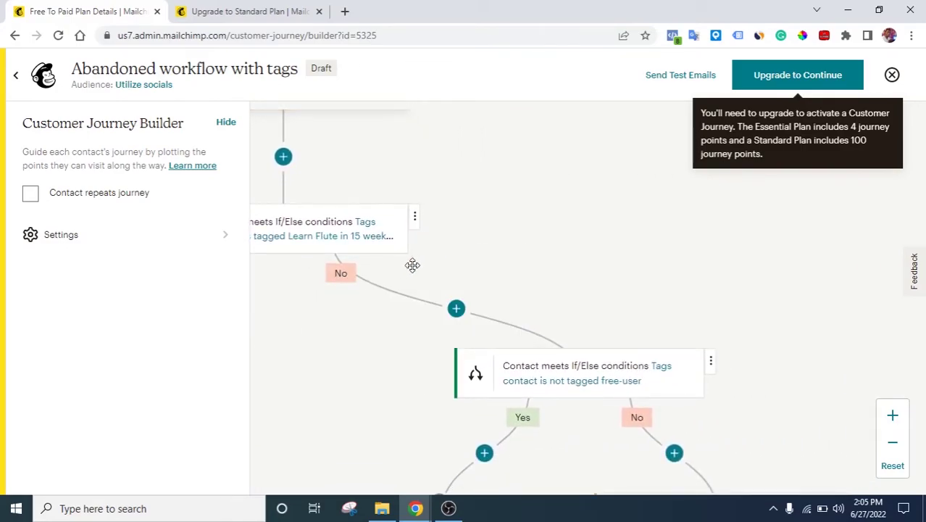
scroll(583, 373, "down", 2)
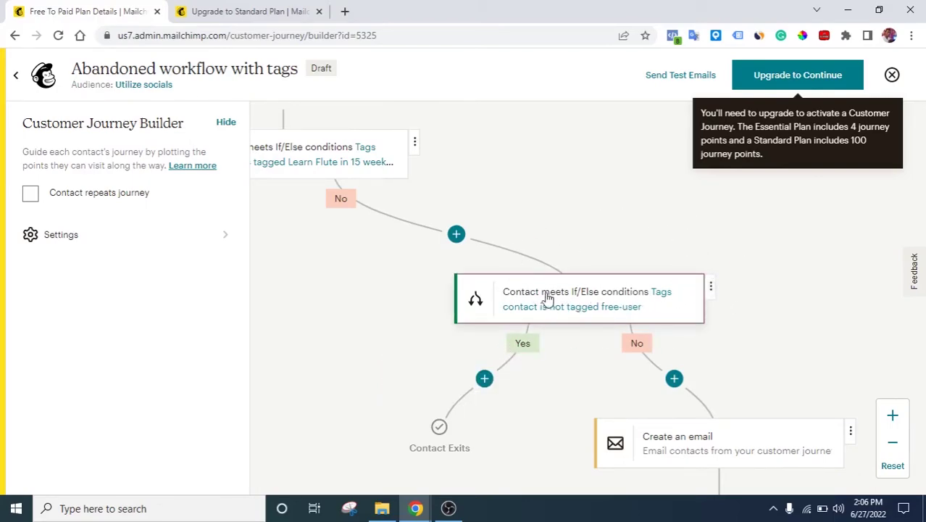
scroll(631, 317, "down", 2)
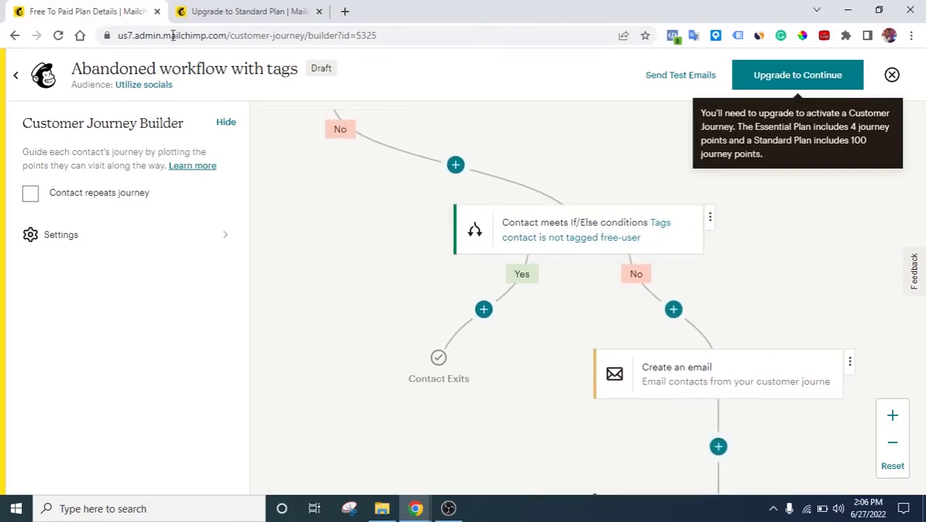
Step: In the "Email work flow tutorial" journey, add an If/Else rule on the No branch of the "Learn Flute in 15 weeks" tag condition
left_click(199, 11)
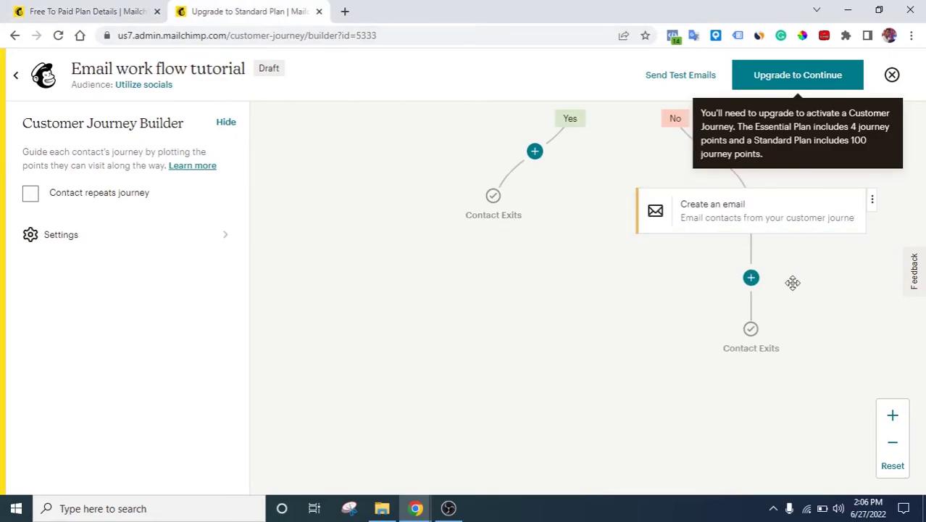
scroll(783, 271, "up", 5)
scroll(793, 282, "down", 3)
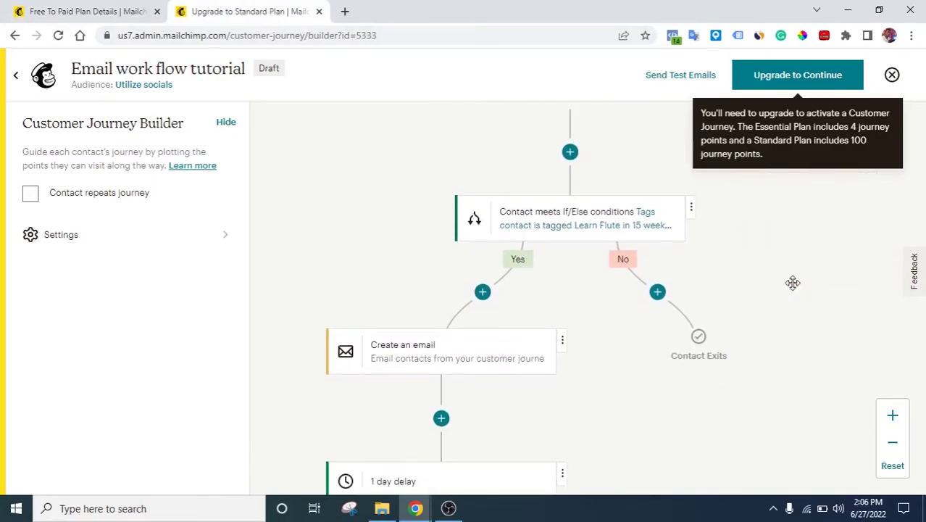
left_click(656, 294)
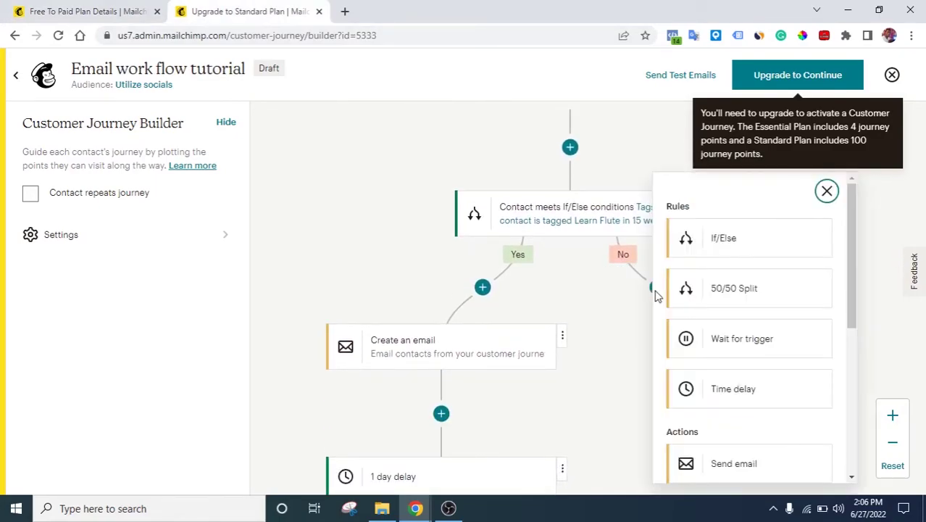
left_click(726, 239)
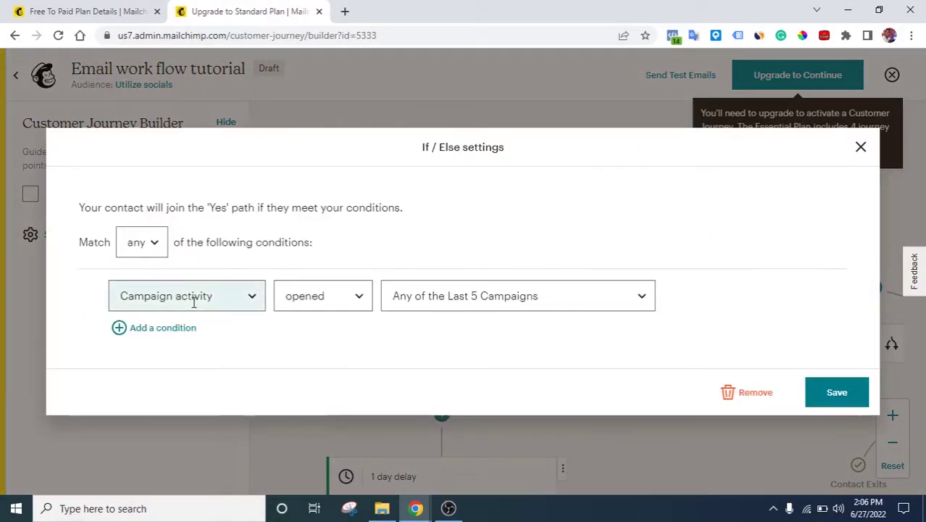
Step: Set the new If/Else condition to Tags, contact is not tagged, free-user, and save the rule
double_click(193, 298)
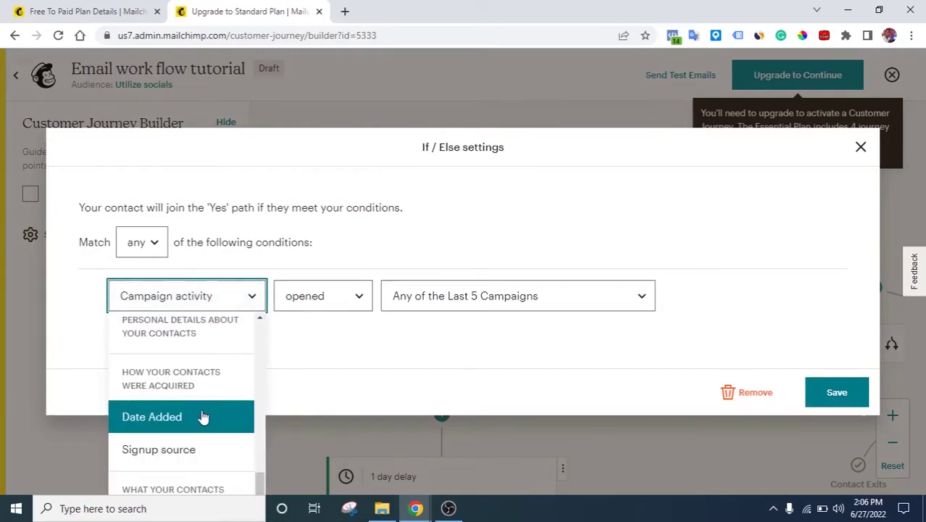
scroll(200, 415, "up", 5)
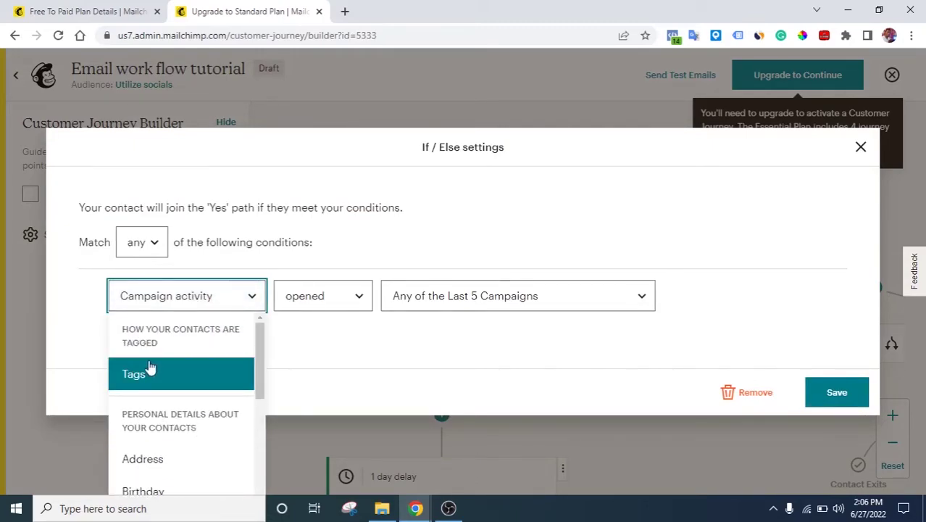
left_click(154, 374)
left_click(334, 310)
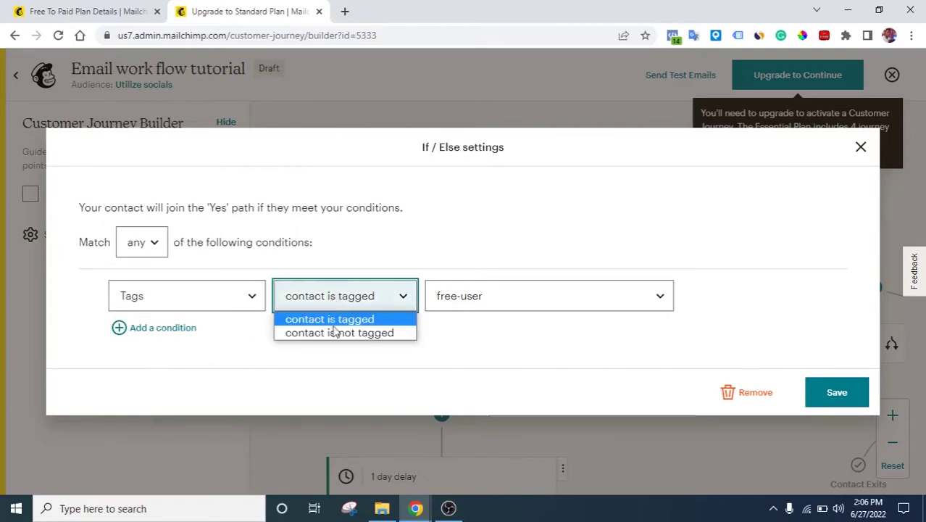
left_click(337, 334)
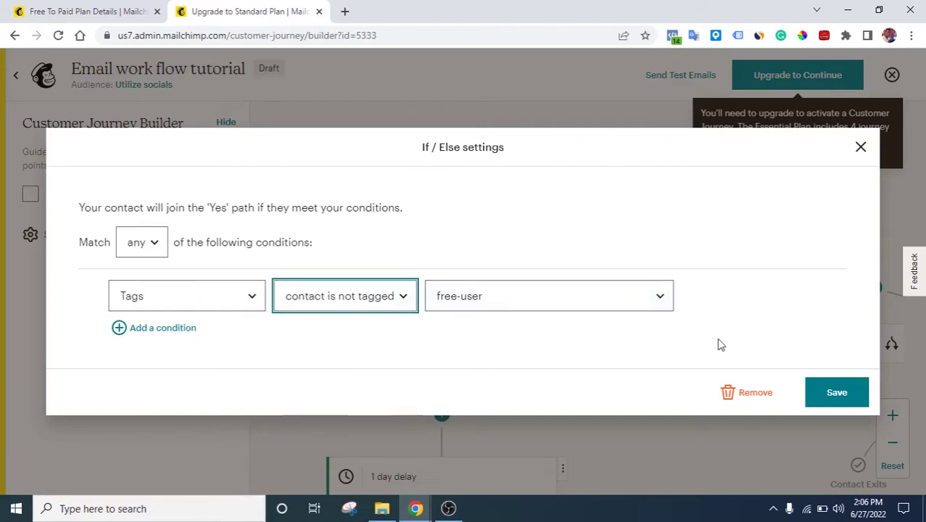
left_click(836, 393)
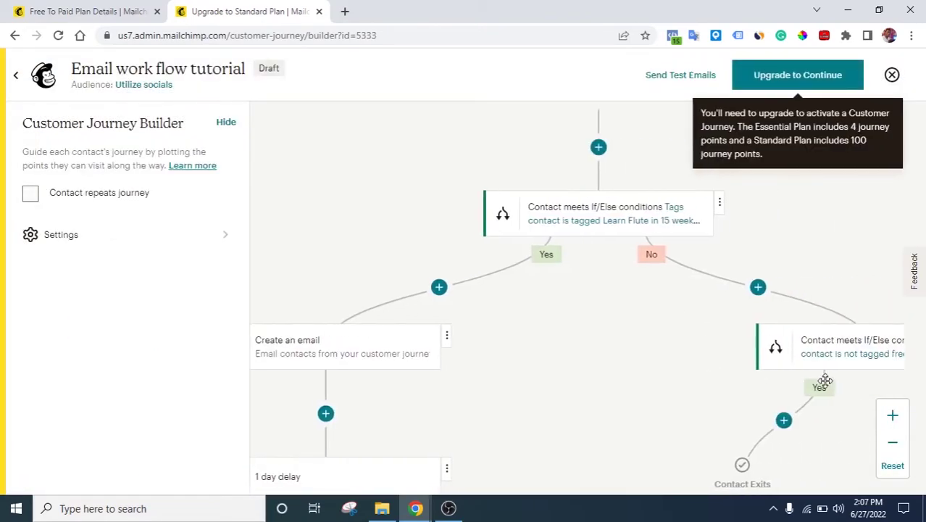
Step: Add a Send email point on the No branch of the new "not tagged free-user" rule, leaving its template unselected
left_click(784, 420)
left_click(790, 424)
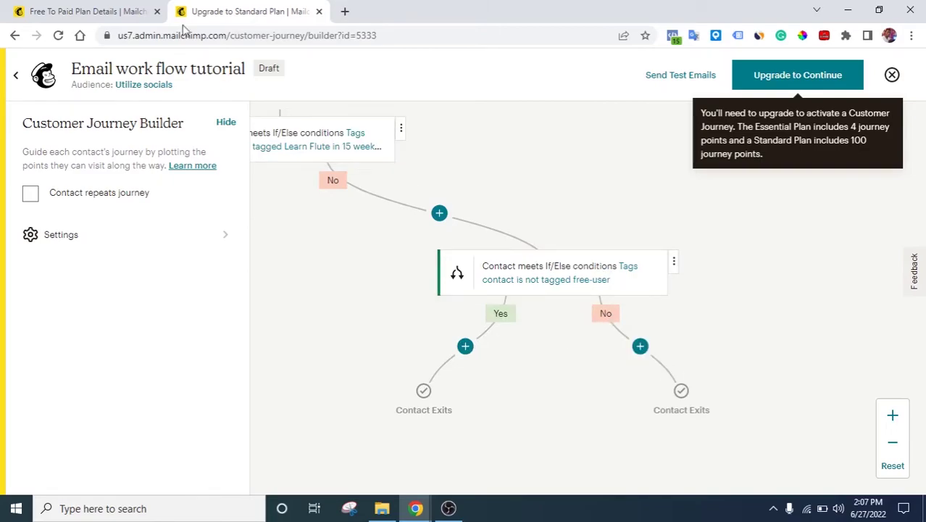
left_click(70, 9)
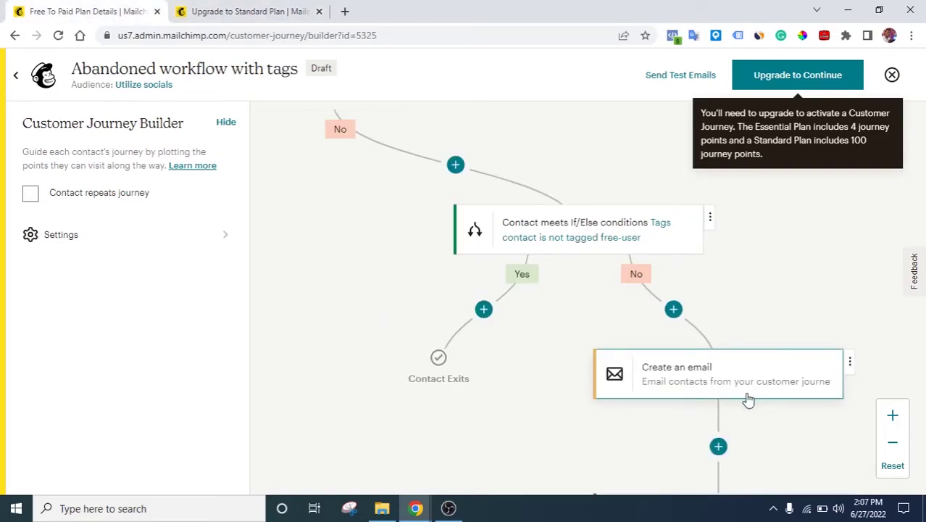
left_click(253, 10)
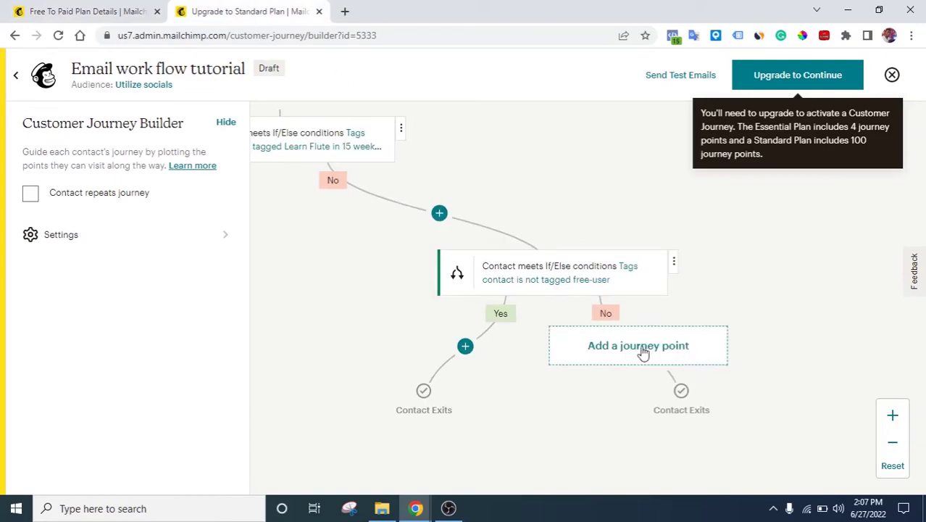
left_click(657, 345)
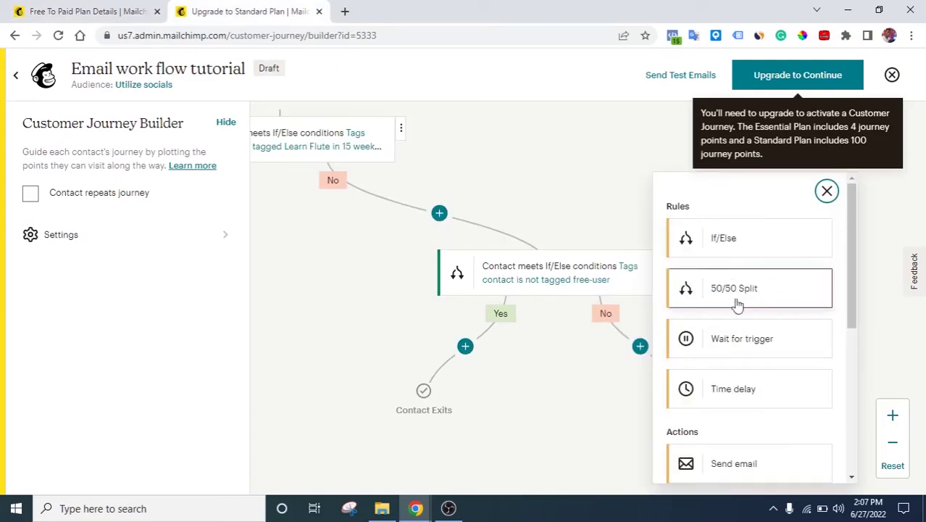
scroll(739, 391, "down", 2)
left_click(740, 378)
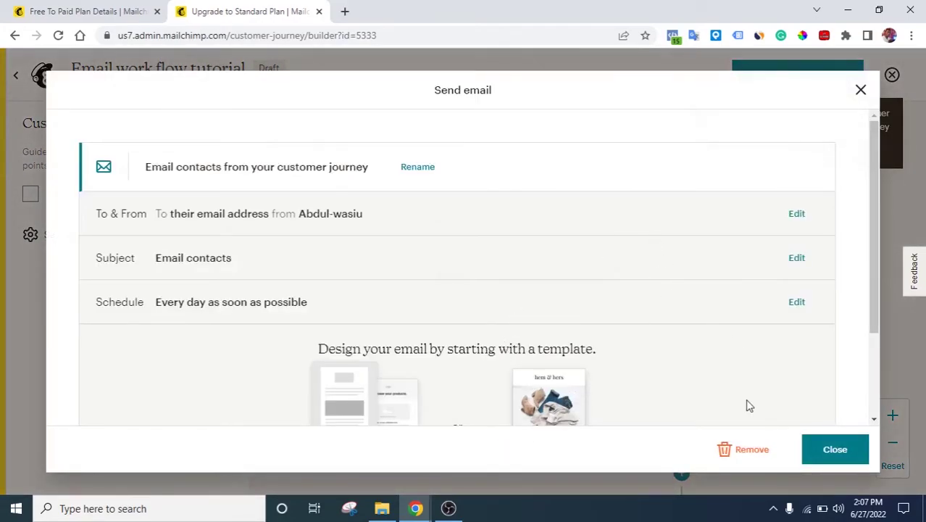
left_click(835, 450)
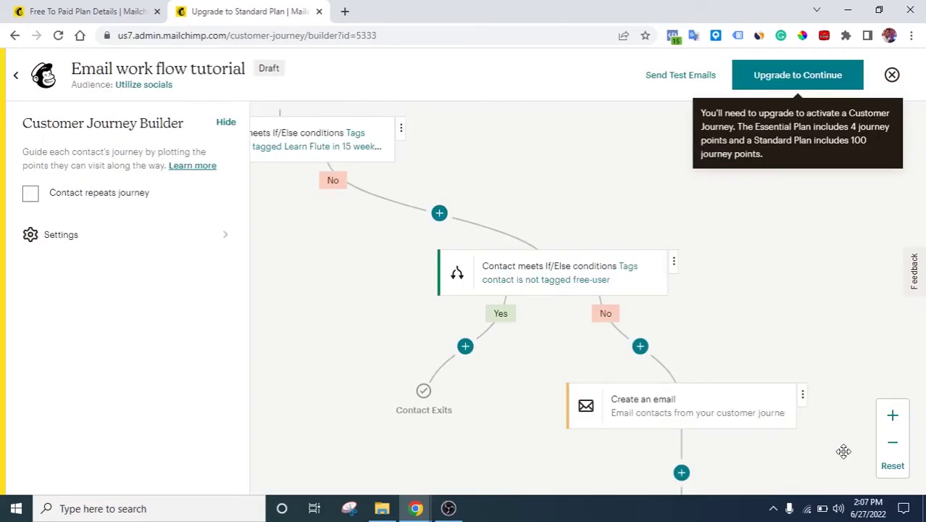
Step: In the "Abandoned workflow with tags" journey, examine the delays, If/Else rule and emails that follow the No-branch email down to the contact exit
scroll(765, 314, "down", 3)
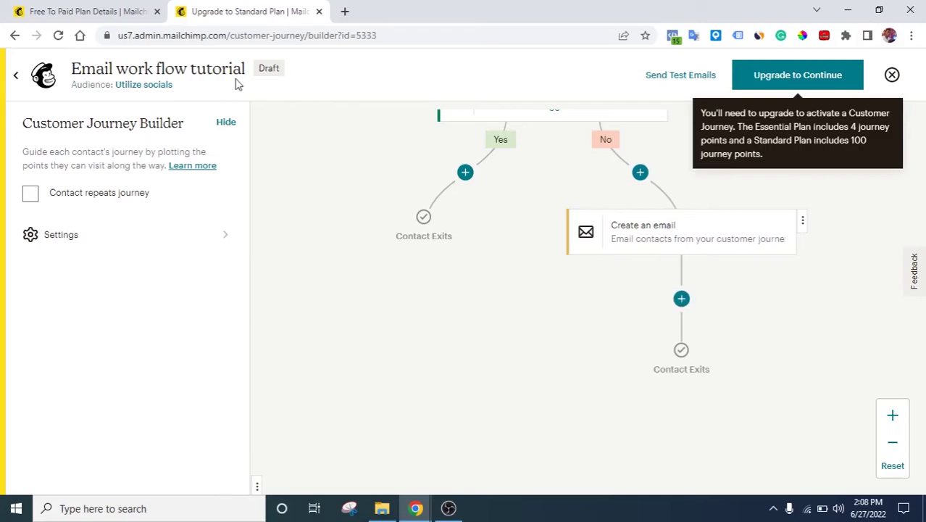
left_click(80, 11)
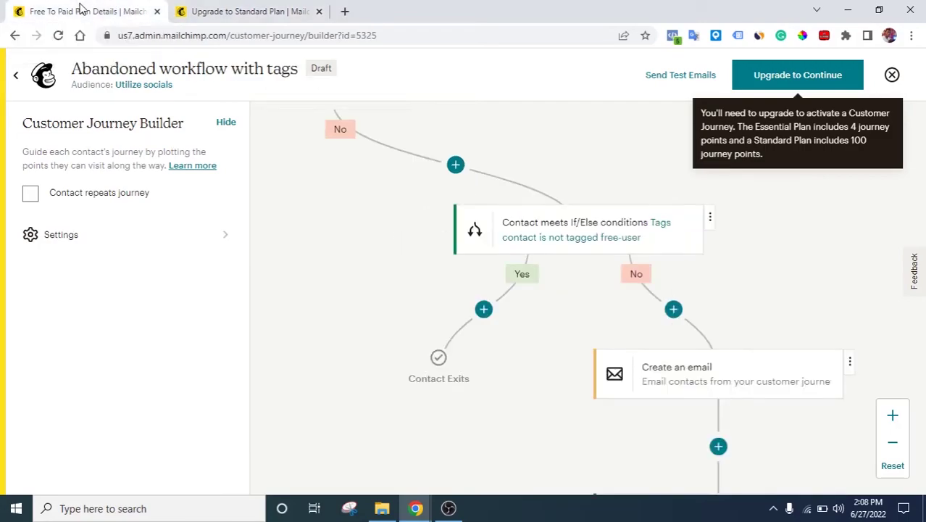
scroll(777, 429, "up", 2)
scroll(777, 428, "down", 2)
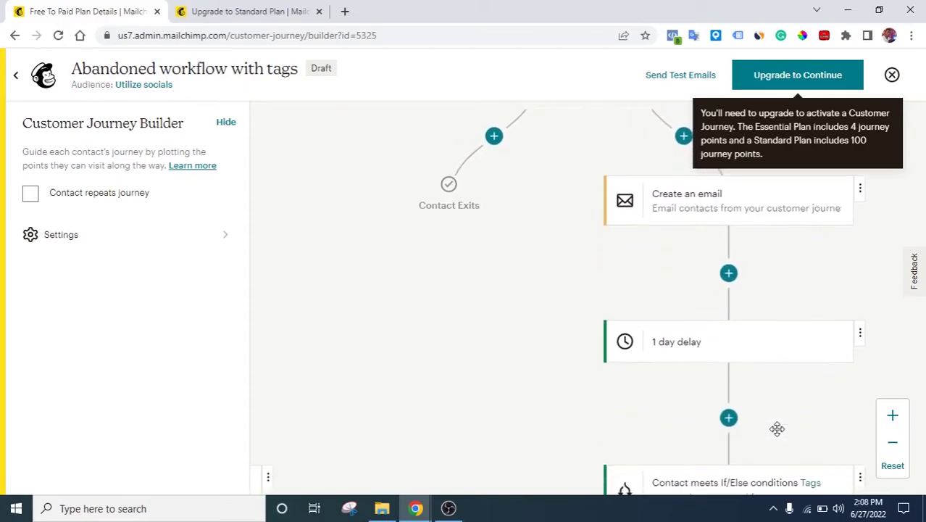
scroll(772, 399, "down", 2)
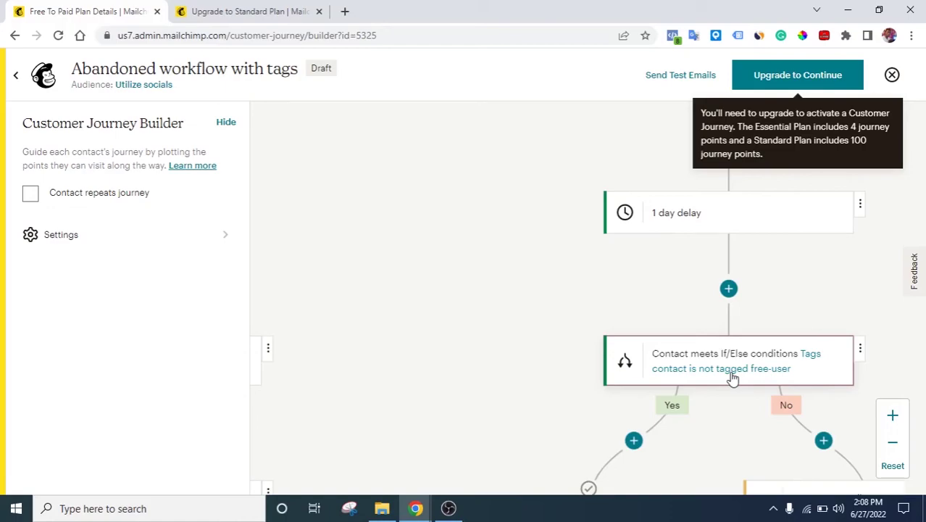
mouse_move(613, 434)
scroll(759, 374, "down", 3)
scroll(760, 373, "right", 3)
scroll(759, 373, "down", 6)
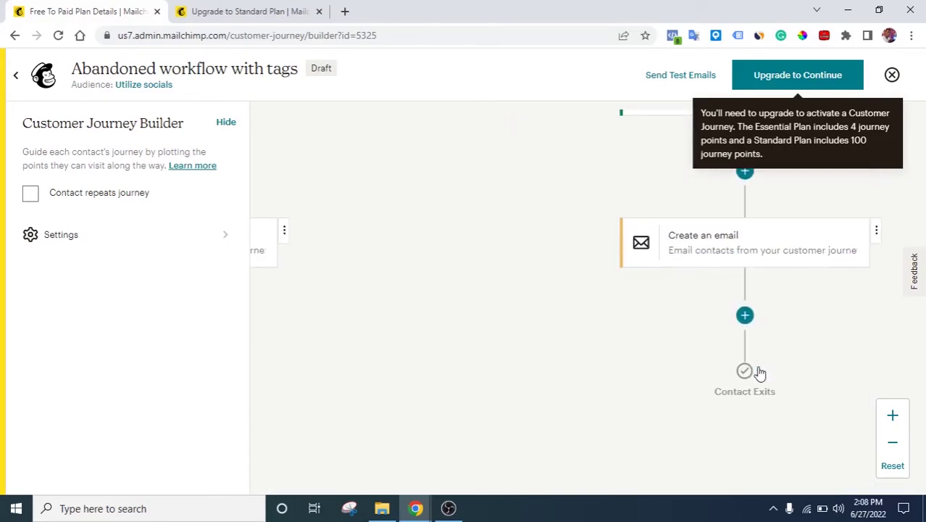
scroll(760, 374, "up", 7)
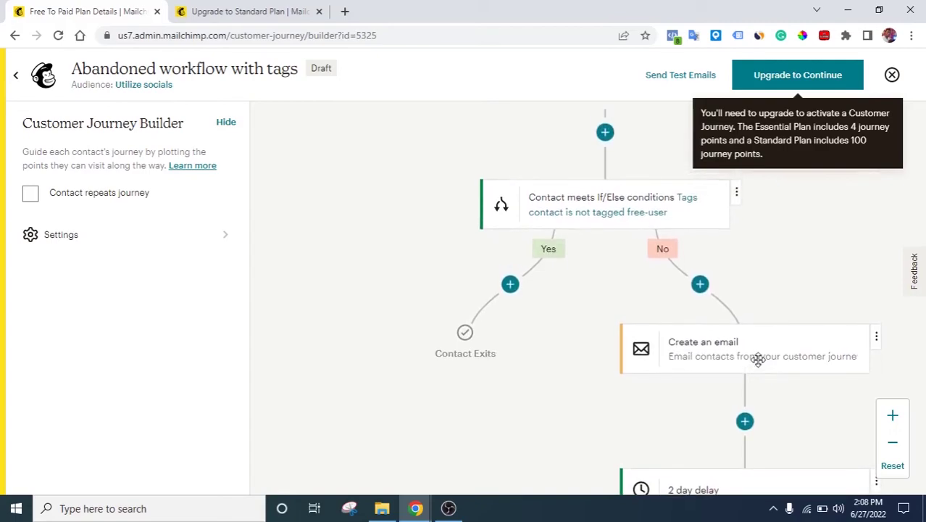
Step: Return to the "Email work flow tutorial" journey and review the rules and actions available for a journey point after the last No-branch email
left_click(225, 9)
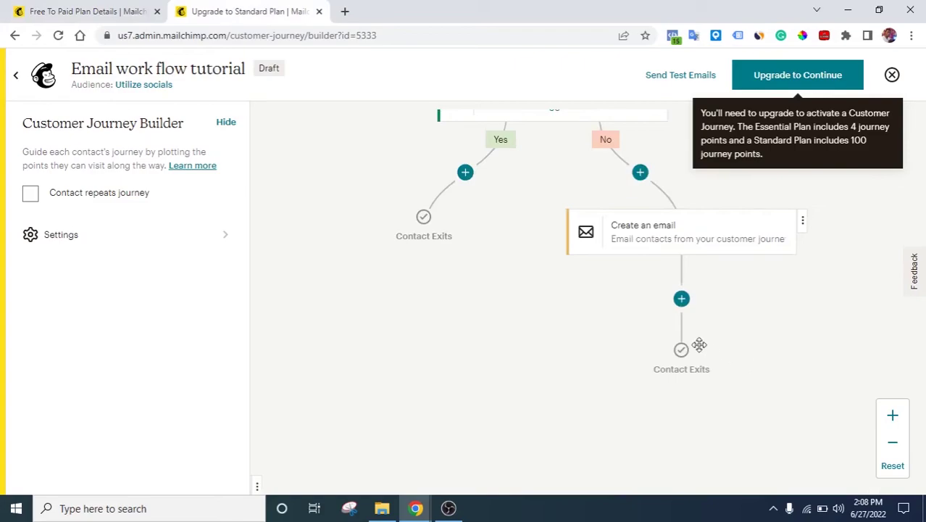
scroll(707, 347, "up", 1)
scroll(706, 346, "up", 3)
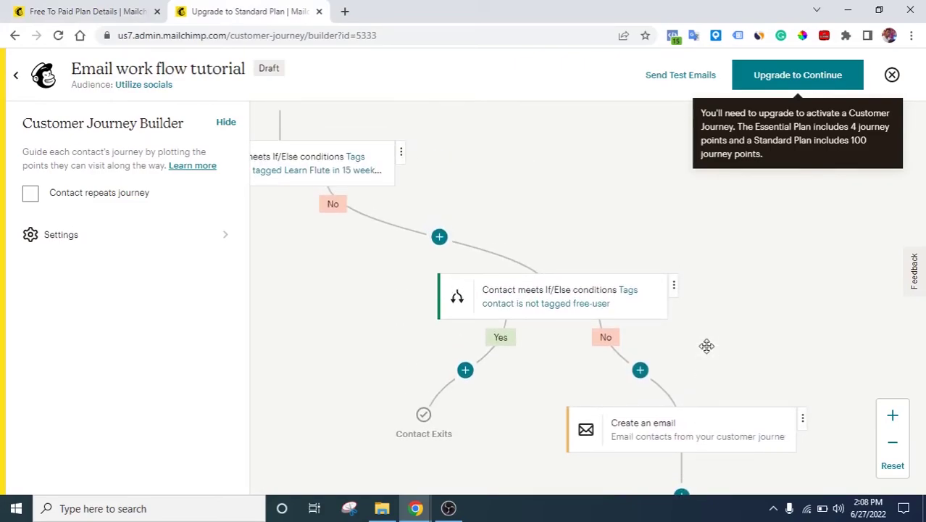
scroll(707, 346, "down", 3)
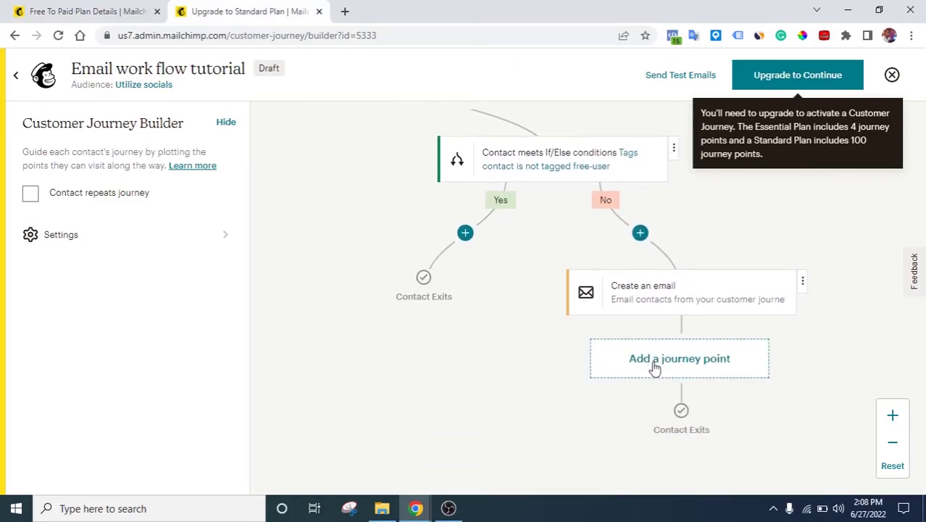
left_click(700, 351)
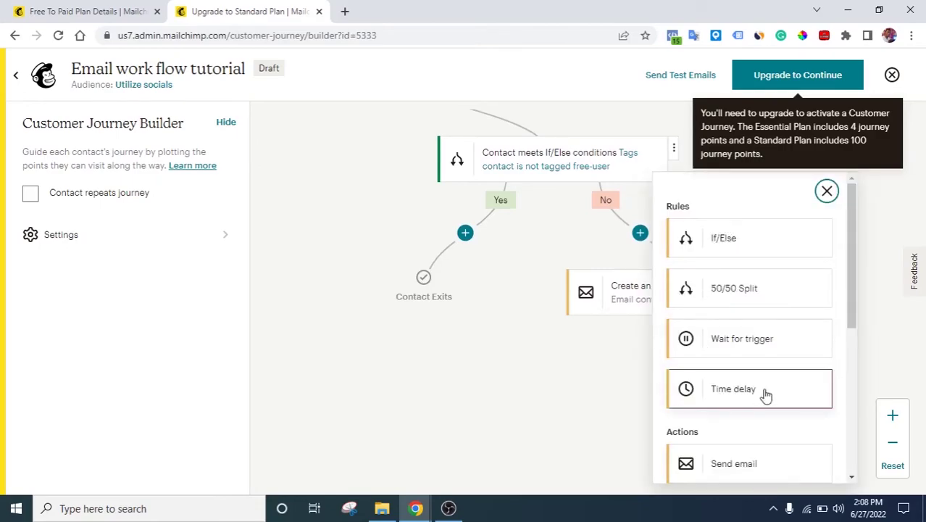
scroll(763, 392, "down", 2)
scroll(767, 396, "up", 2)
scroll(739, 411, "down", 3)
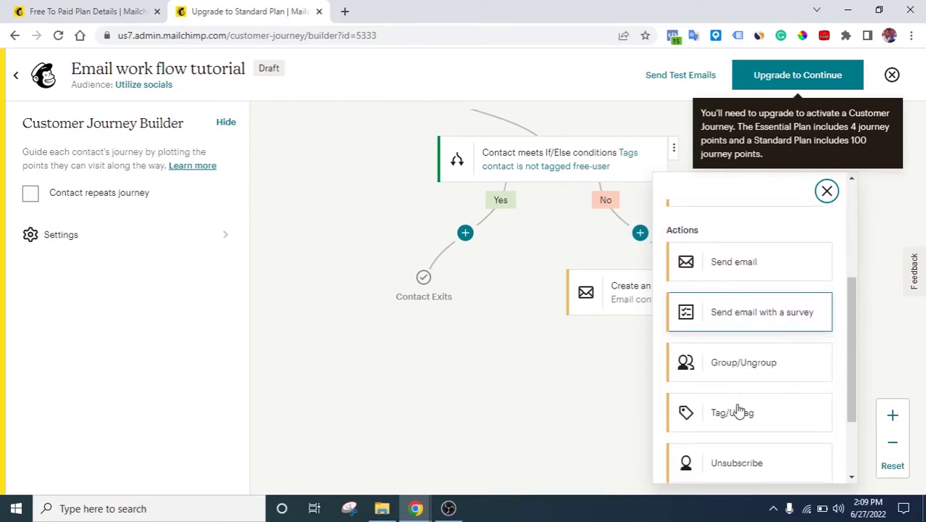